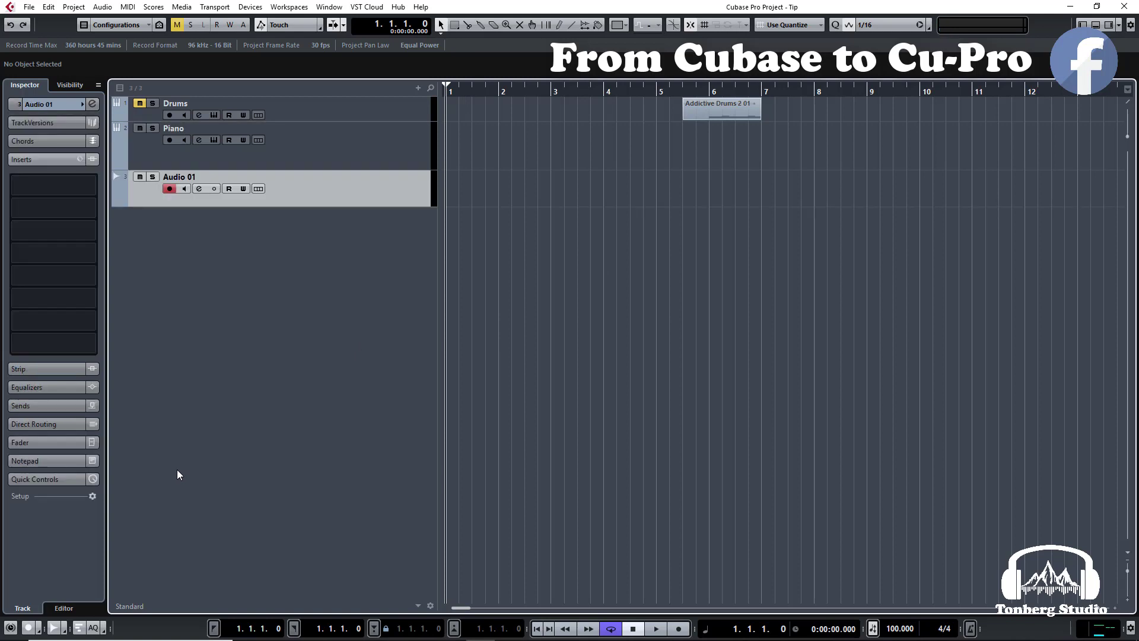
- Rename the Audio 01 track as Vox
{"action": "double_click", "coordinate": [191, 182]}
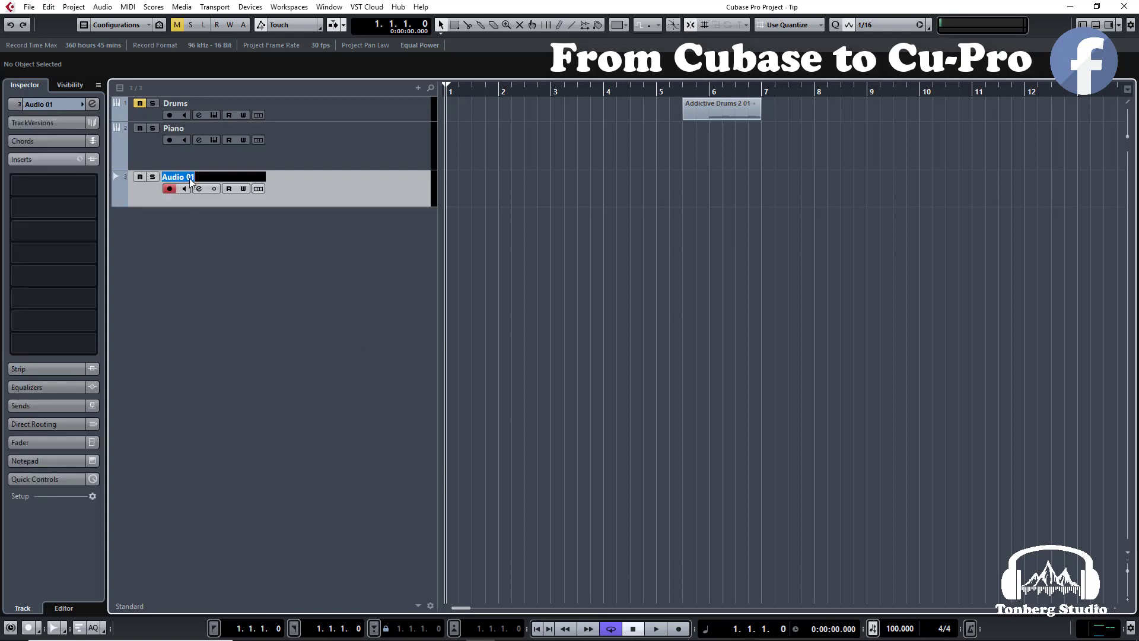
{"action": "type", "text": "Vox"}
{"action": "key", "text": "Return"}
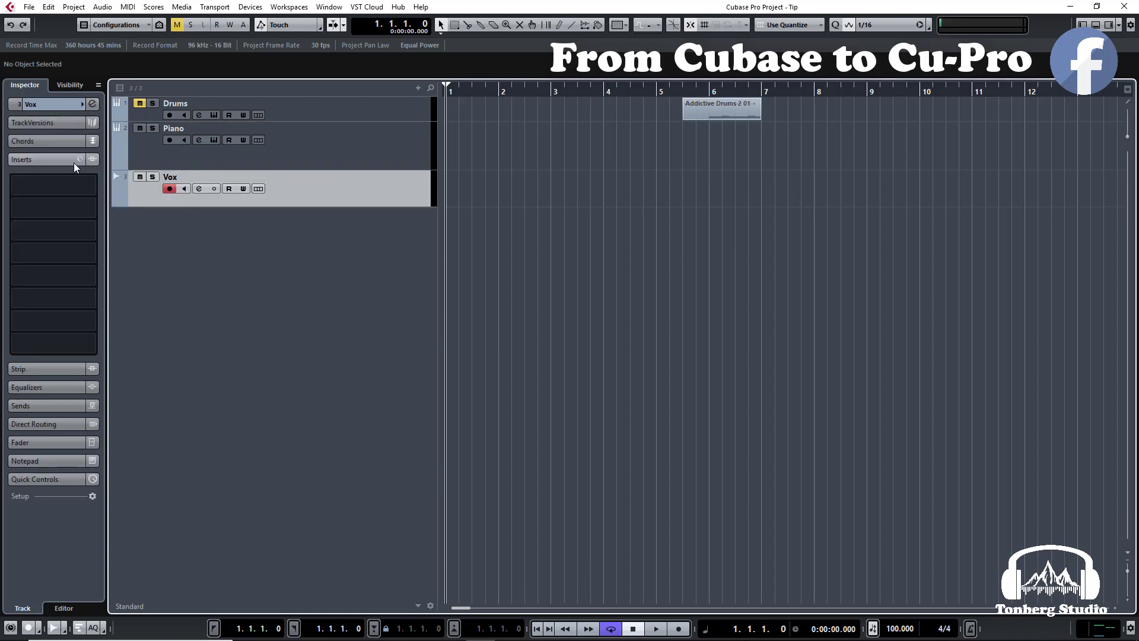
- Load the Tip preset into the Vox track's inserts
{"action": "left_click", "coordinate": [81, 158]}
{"action": "left_click", "coordinate": [119, 173]}
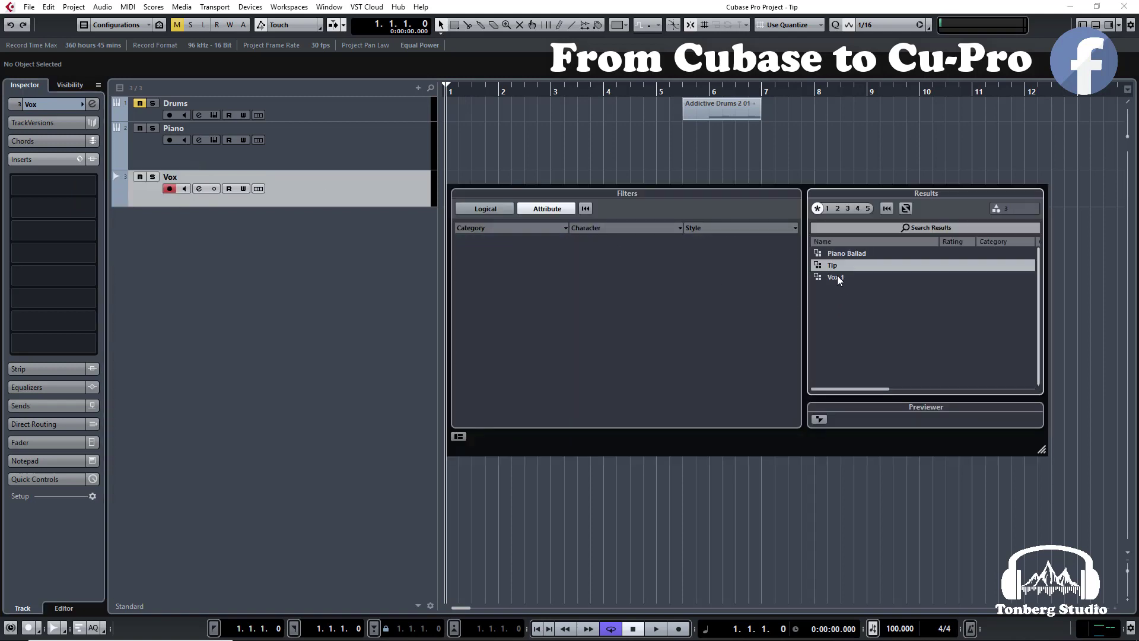
{"action": "left_click", "coordinate": [834, 268]}
{"action": "double_click", "coordinate": [834, 268]}
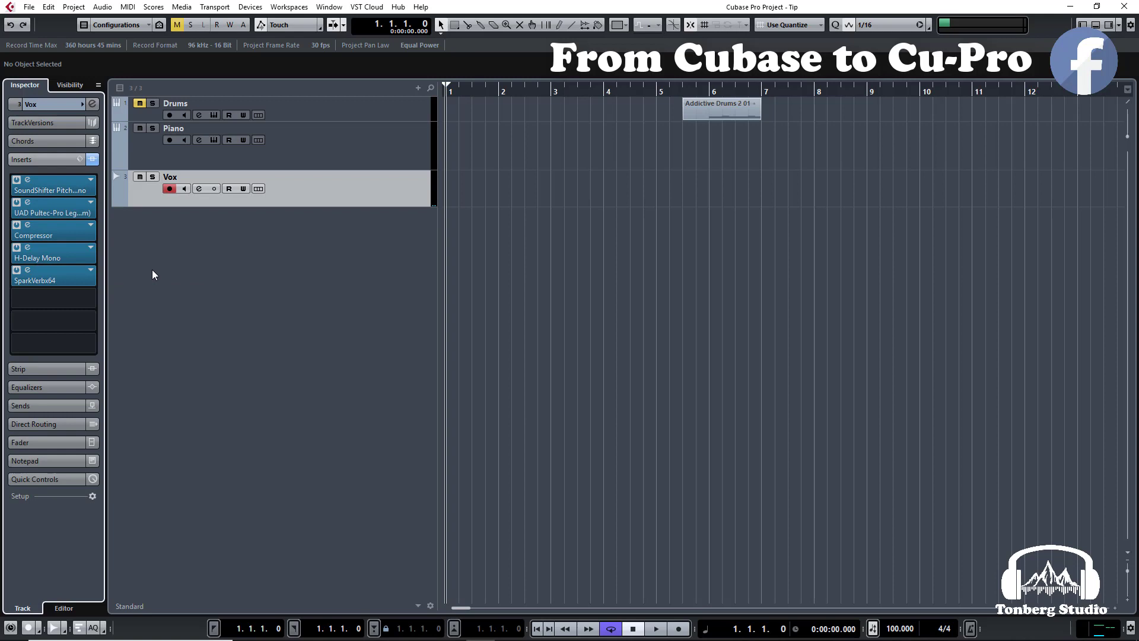
- Monitor the Vox track with its inserts active, and monitor it again with all inserts bypassed
{"action": "key", "text": "shift+m"}
{"action": "key", "text": "shift+m"}
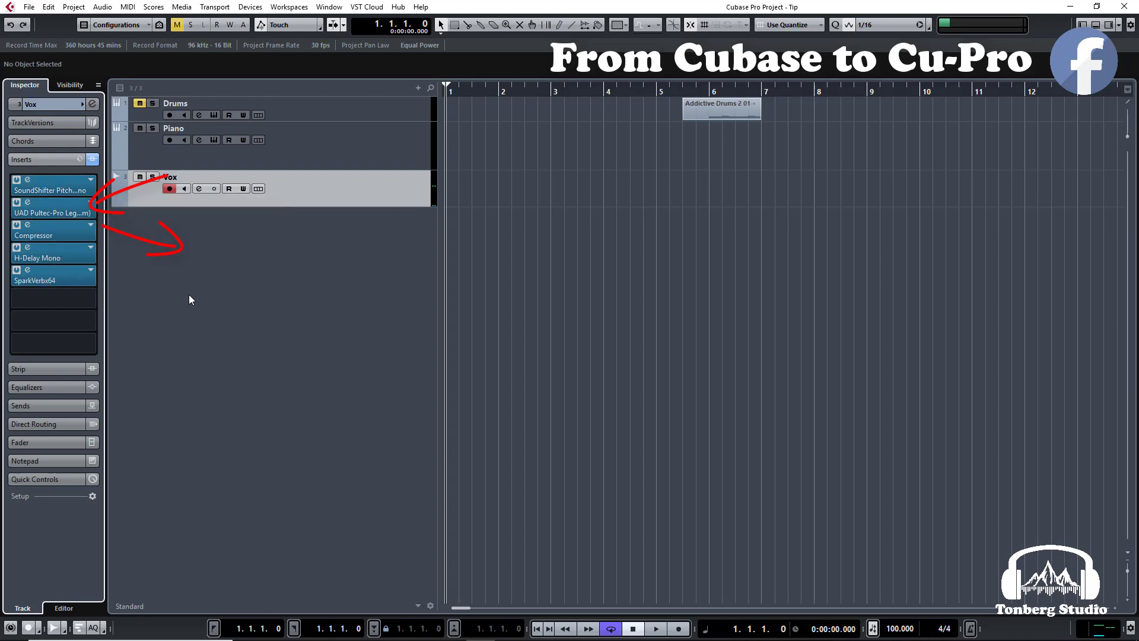
{"action": "left_click", "coordinate": [95, 160]}
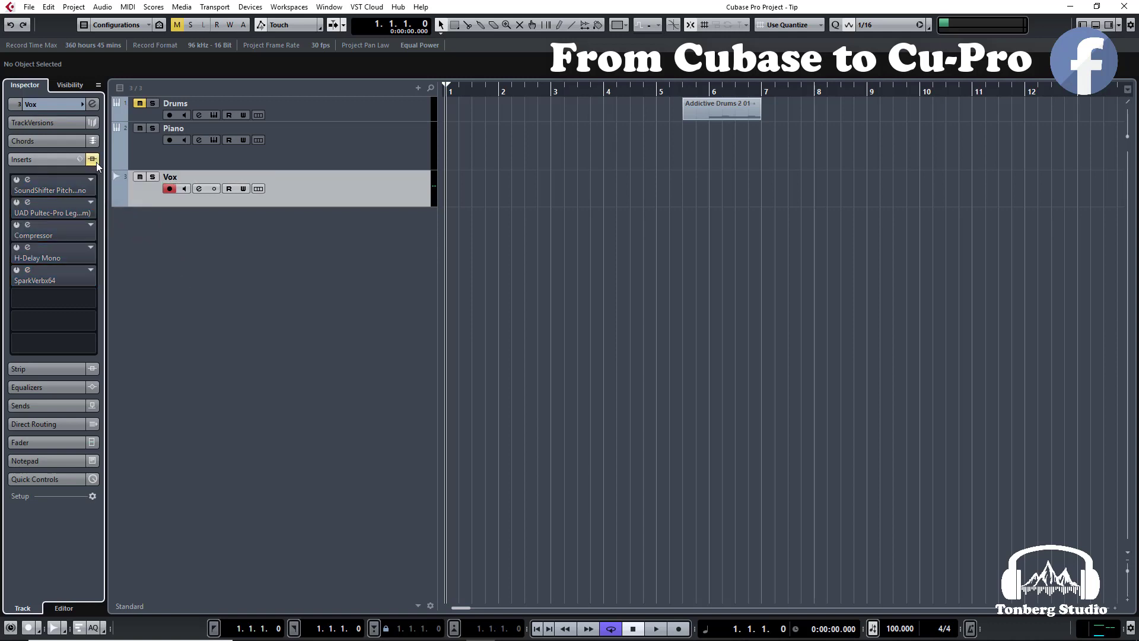
{"action": "key", "text": "shift+m"}
{"action": "key", "text": "shift+m"}
- Audition the Vox track with Constrain Delay Compensation enabled and the insert bypass lifted, and switch off monitoring and the constraint
{"action": "left_click", "coordinate": [11, 628]}
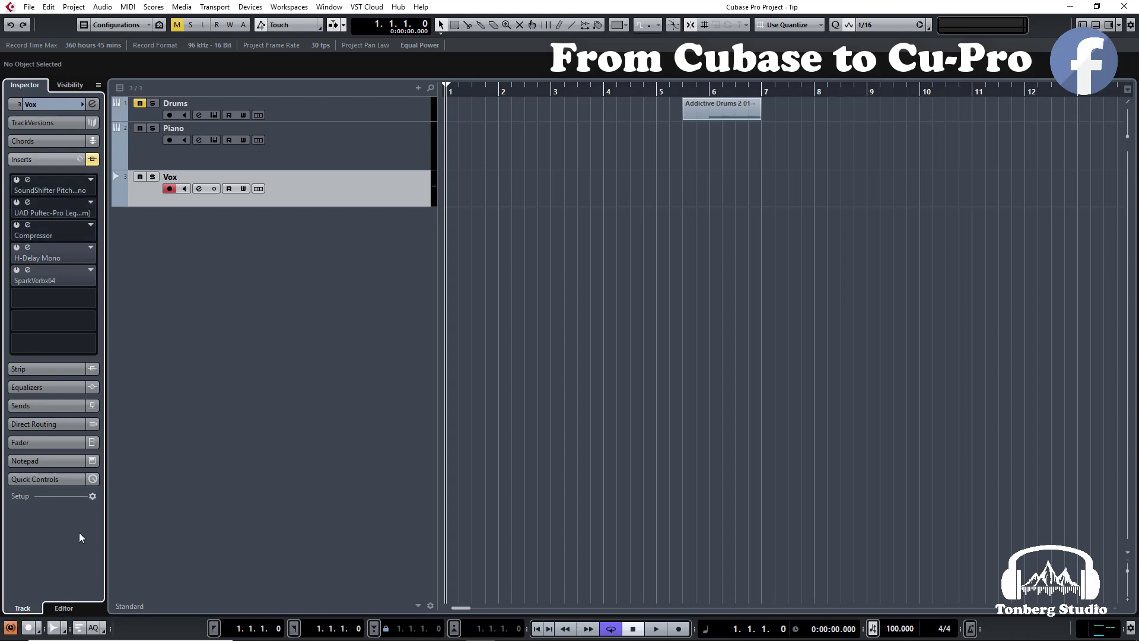
{"action": "key", "text": "shift+m"}
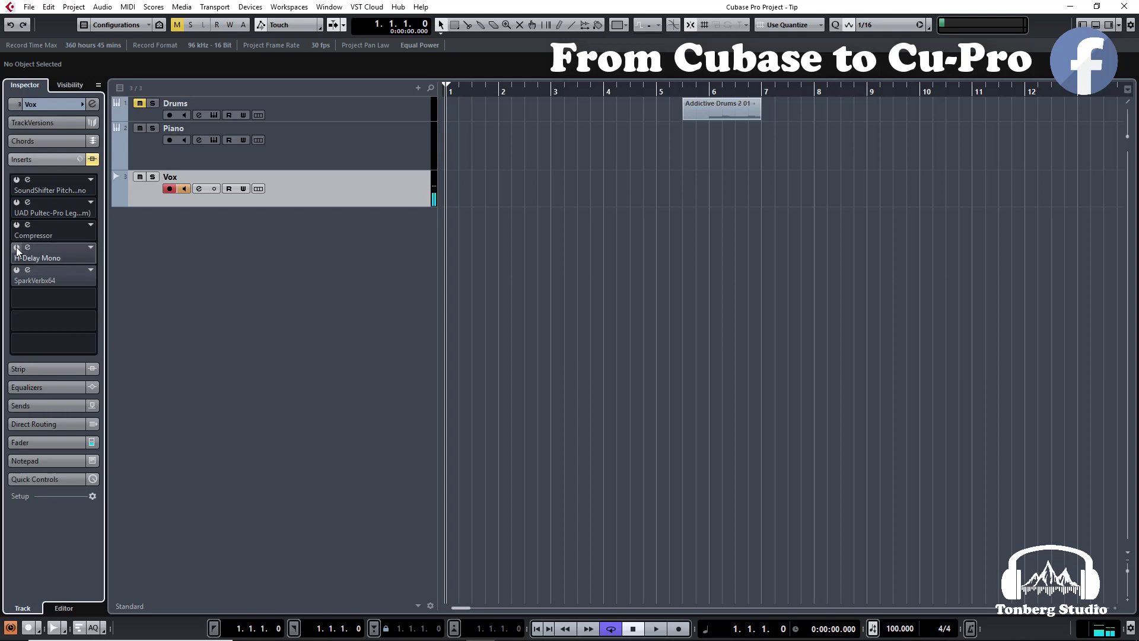
{"action": "left_click", "coordinate": [93, 159]}
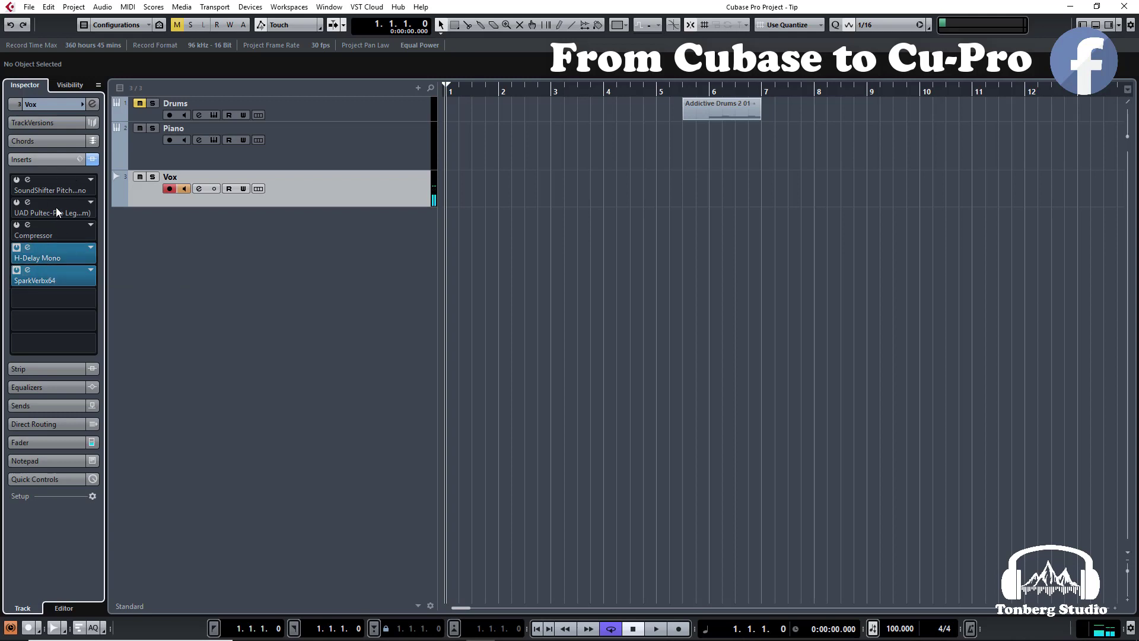
{"action": "key", "text": "shift+m"}
{"action": "left_click", "coordinate": [10, 630]}
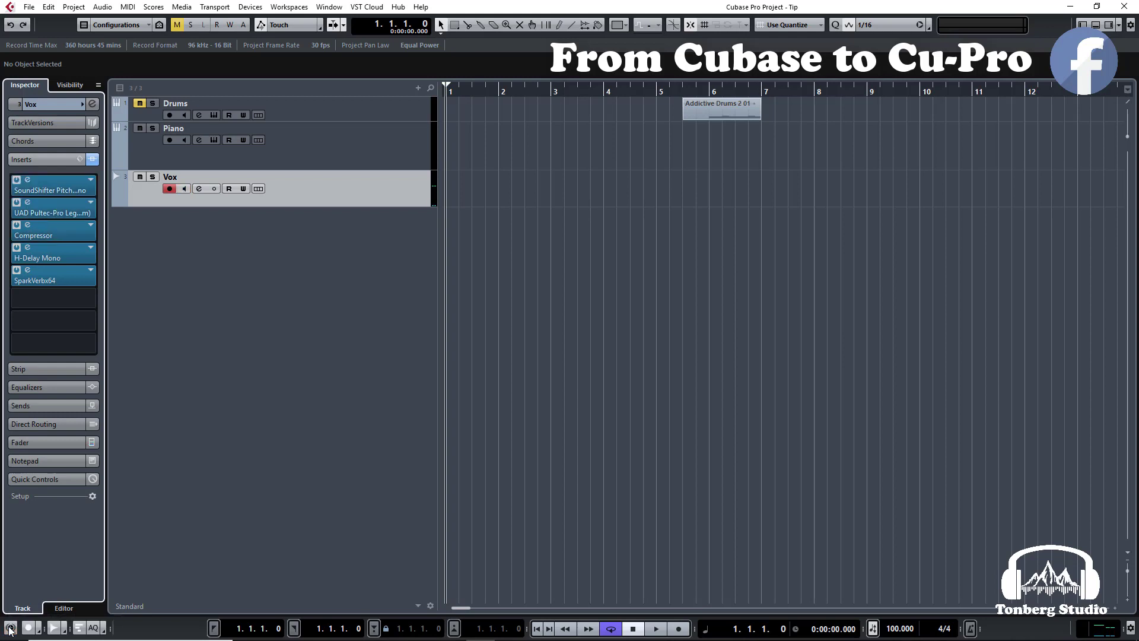
- Enable Constrain Delay Compensation and bypass all inserts on the Vox track
{"action": "left_click", "coordinate": [10, 630]}
{"action": "left_click", "coordinate": [92, 159]}
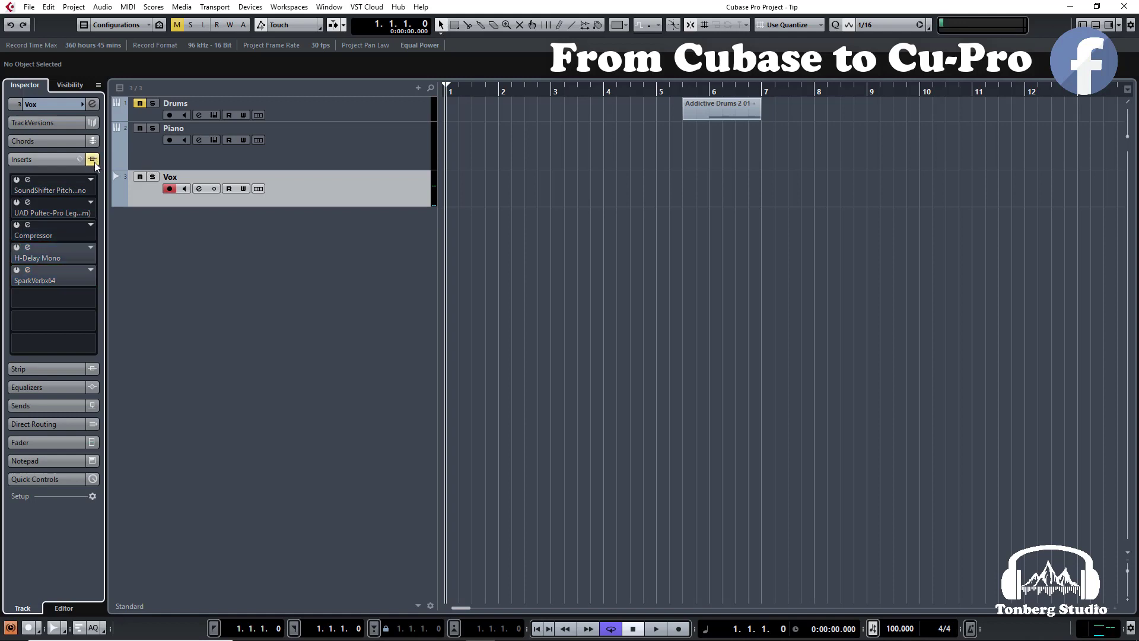
- Record three separate takes on the Vox track in Punch In/Out mode, punching in and out while playback keeps running
{"action": "left_click", "coordinate": [29, 632]}
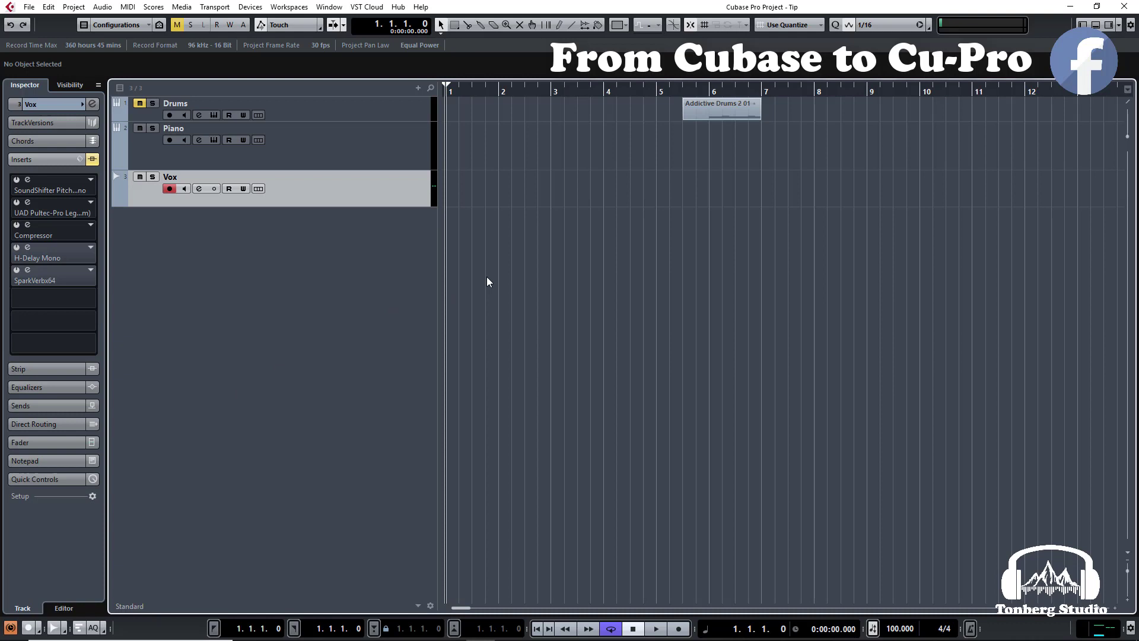
{"action": "key", "text": "KP_Multiply"}
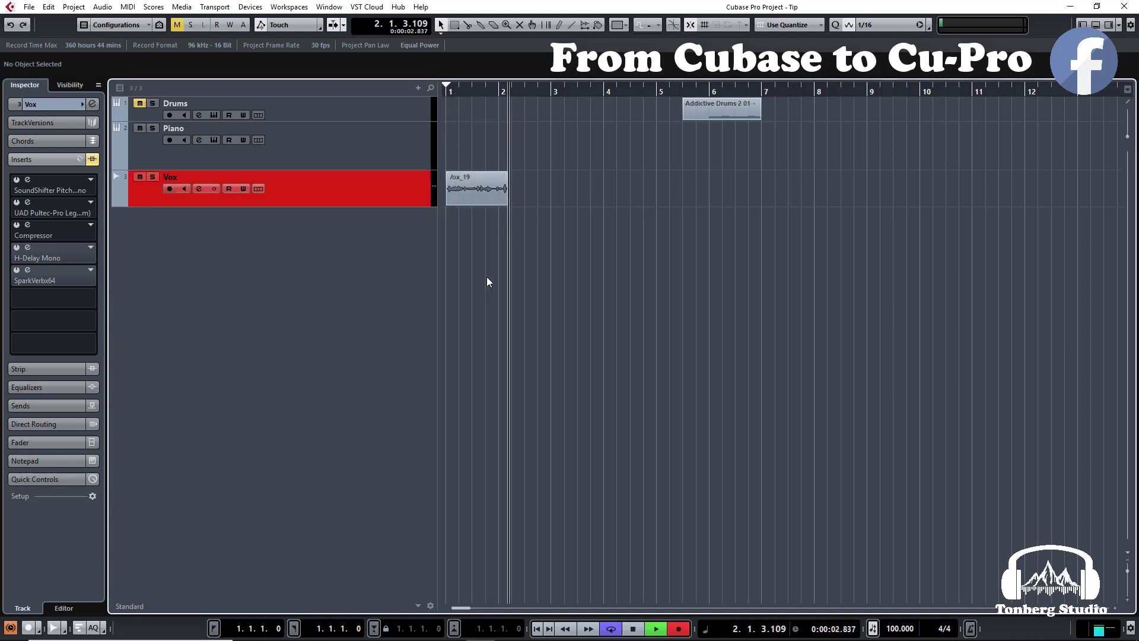
{"action": "key", "text": "KP_Multiply"}
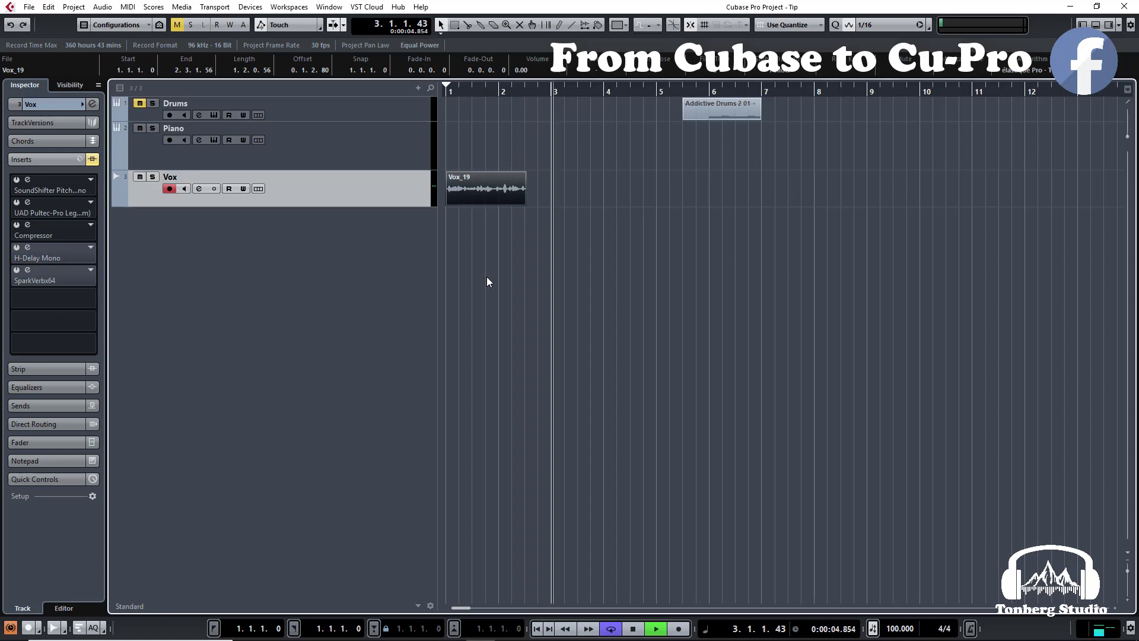
{"action": "key", "text": "KP_Multiply"}
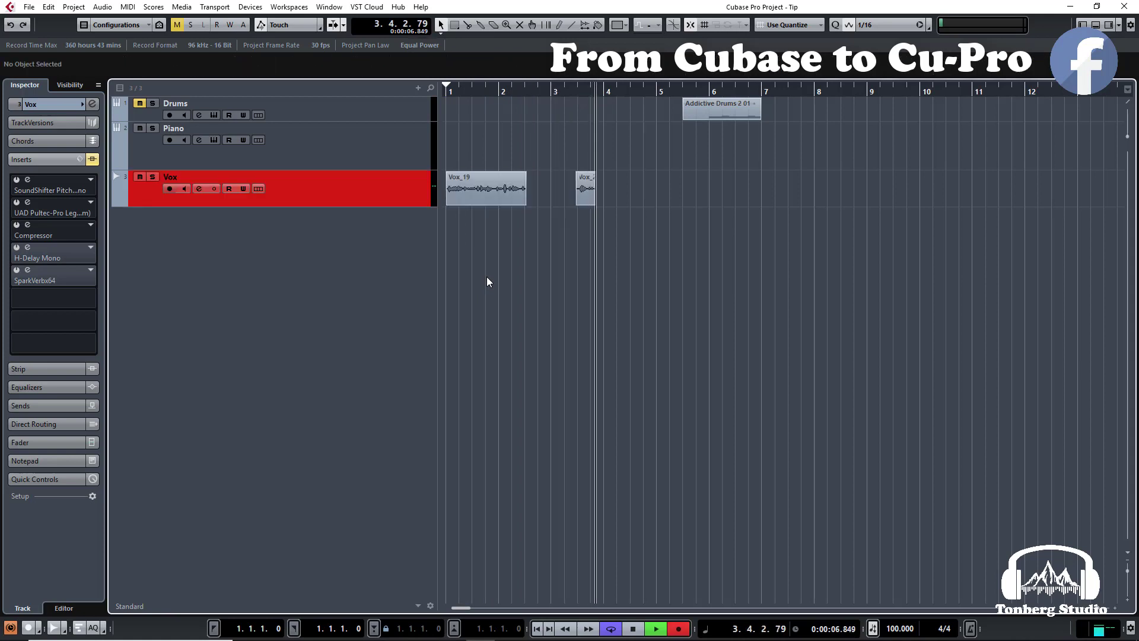
{"action": "key", "text": "KP_Multiply"}
{"action": "key", "text": "KP_Multiply"}
{"action": "key", "text": "KP_Multiply"}
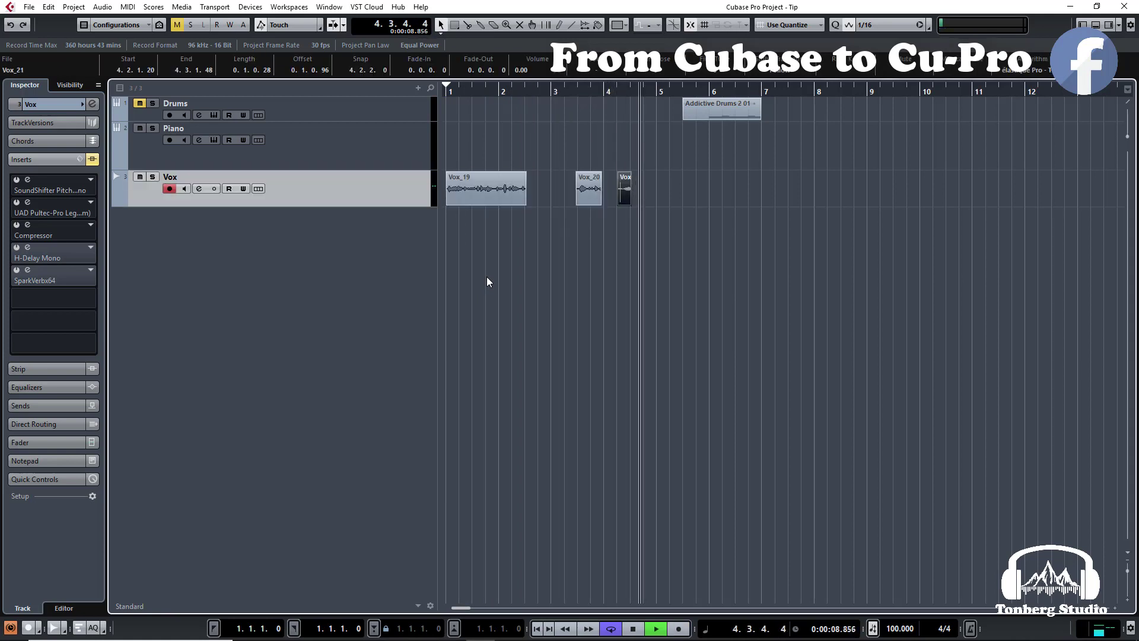
- Delete all three recorded Vox takes and return the project cursor to the start
{"action": "key", "text": "shift+Left"}
{"action": "key", "text": "shift+Left"}
{"action": "key", "text": "Delete"}
{"action": "key", "text": "KP_Decimal"}
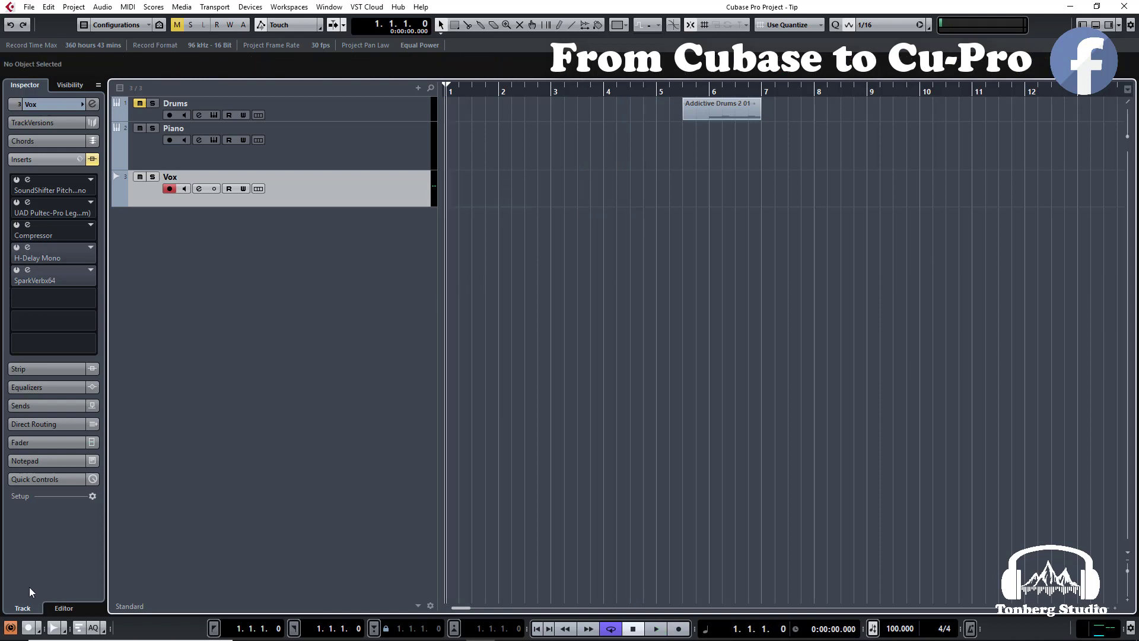
- Set the common record mode to Re-Record
{"action": "left_click", "coordinate": [28, 627]}
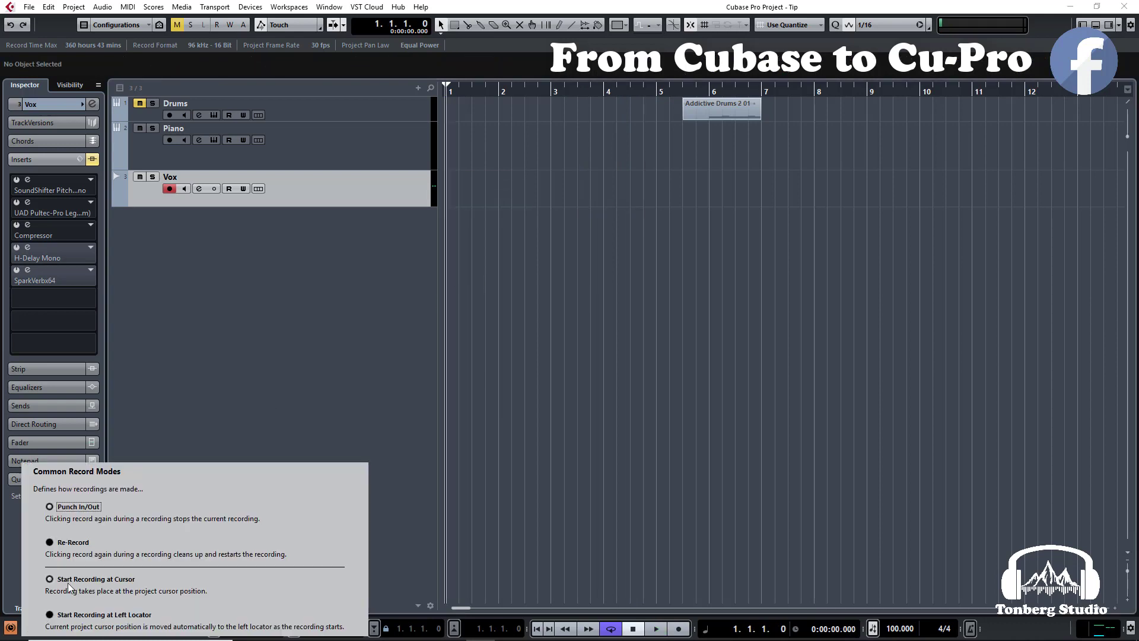
{"action": "left_click", "coordinate": [71, 543]}
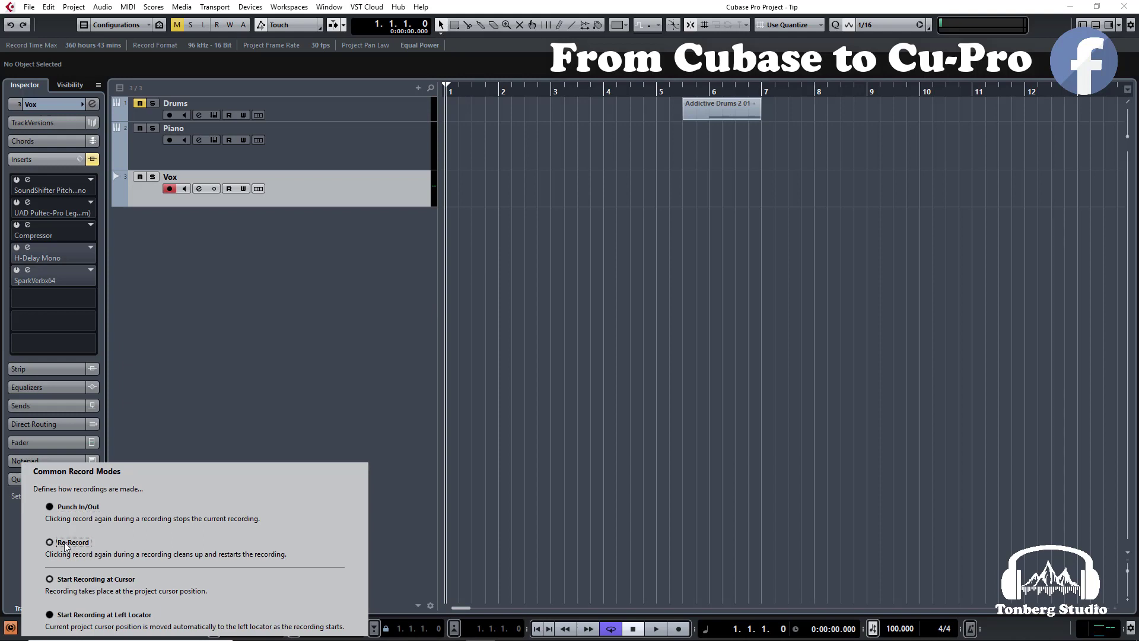
{"action": "left_click", "coordinate": [469, 333]}
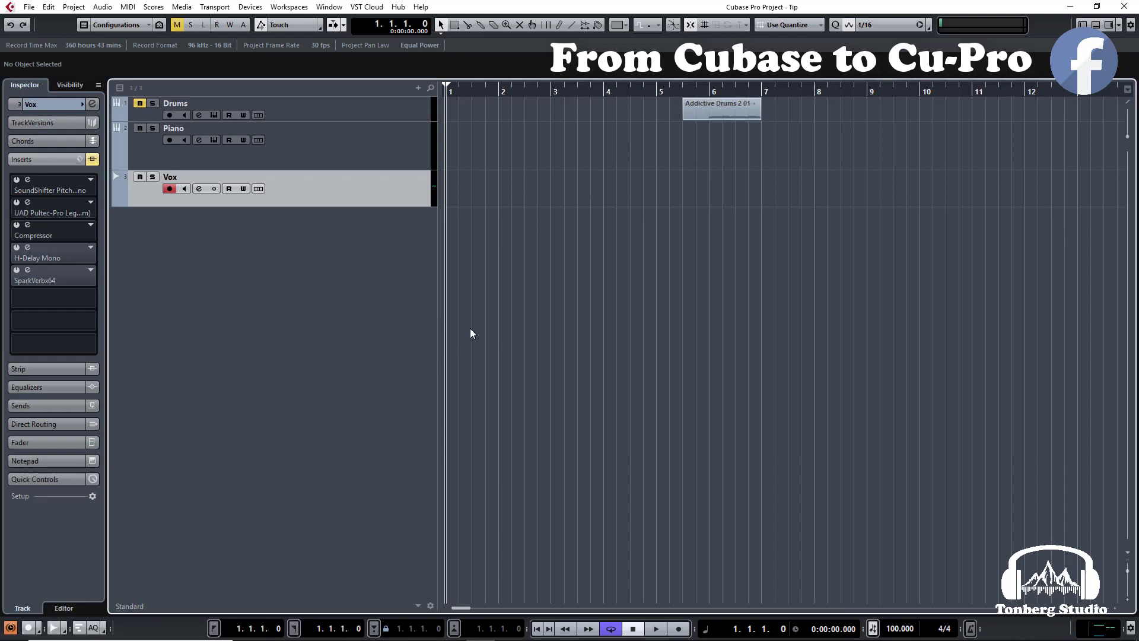
- Record a Vox take from about bar 2 during playback, restart the recording in Re-Record mode, and delete the resulting take
{"action": "key", "text": "space"}
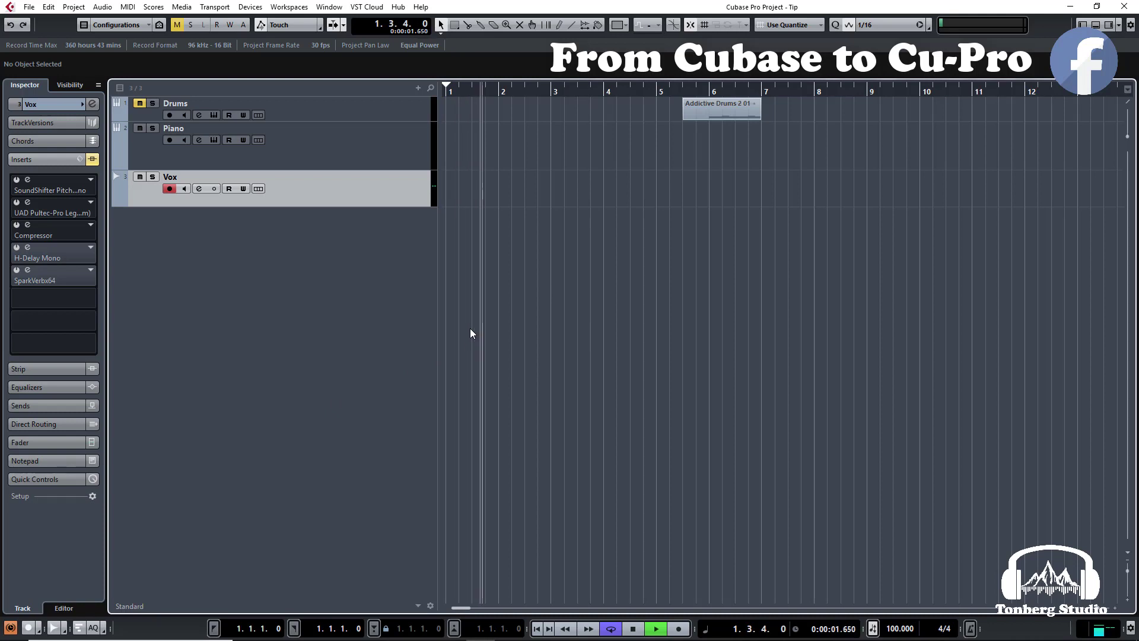
{"action": "key", "text": "KP_Multiply"}
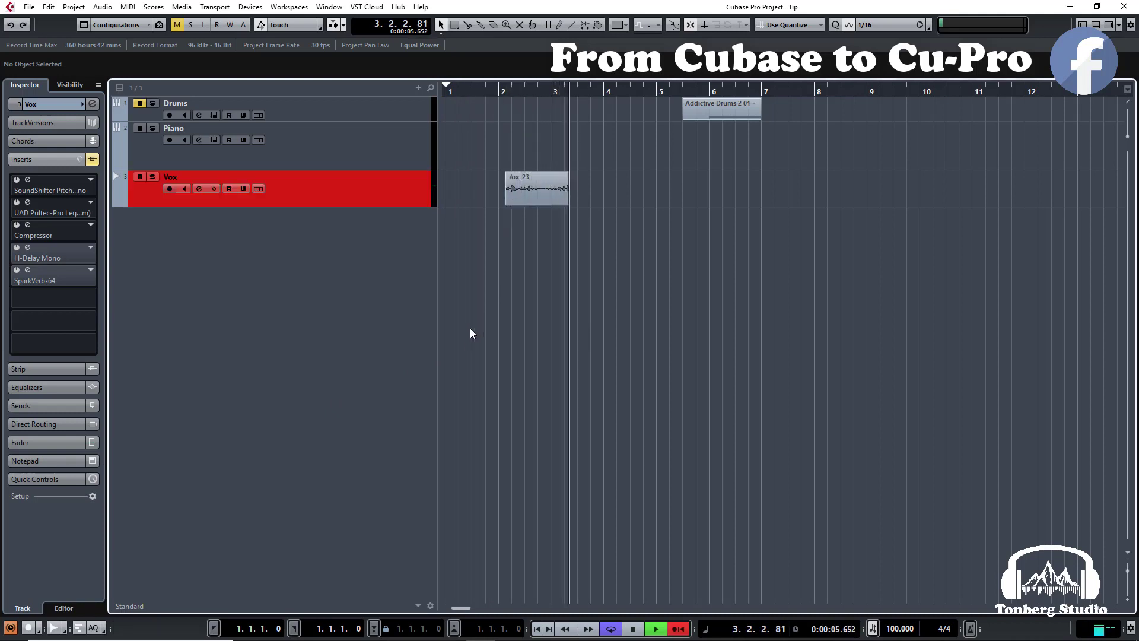
{"action": "key", "text": "KP_Multiply"}
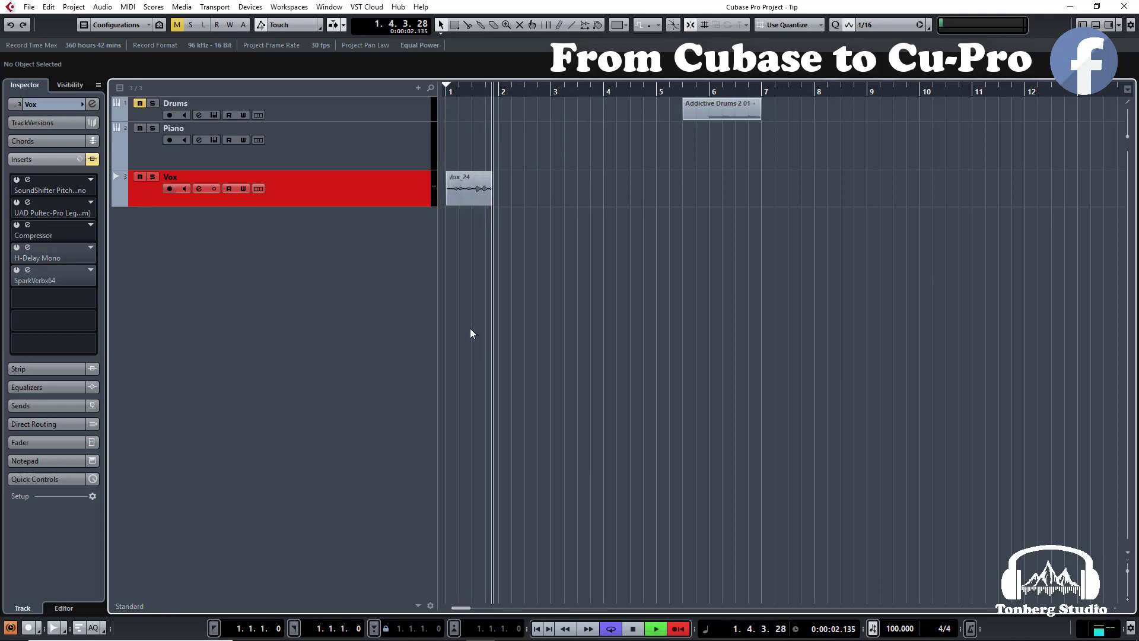
{"action": "key", "text": "space"}
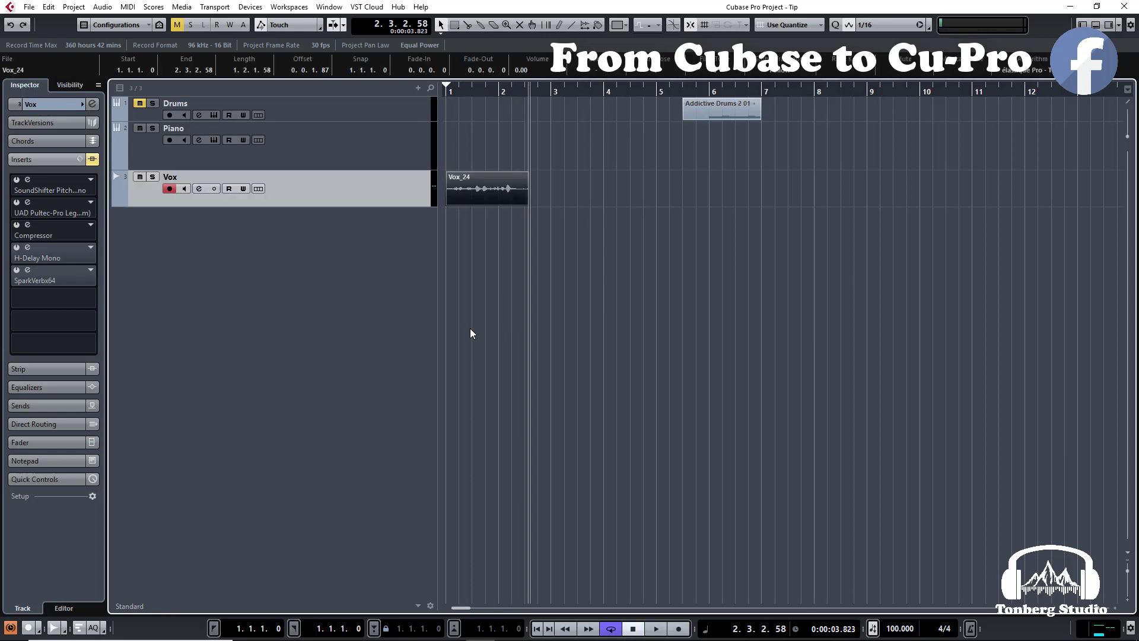
{"action": "key", "text": "Delete"}
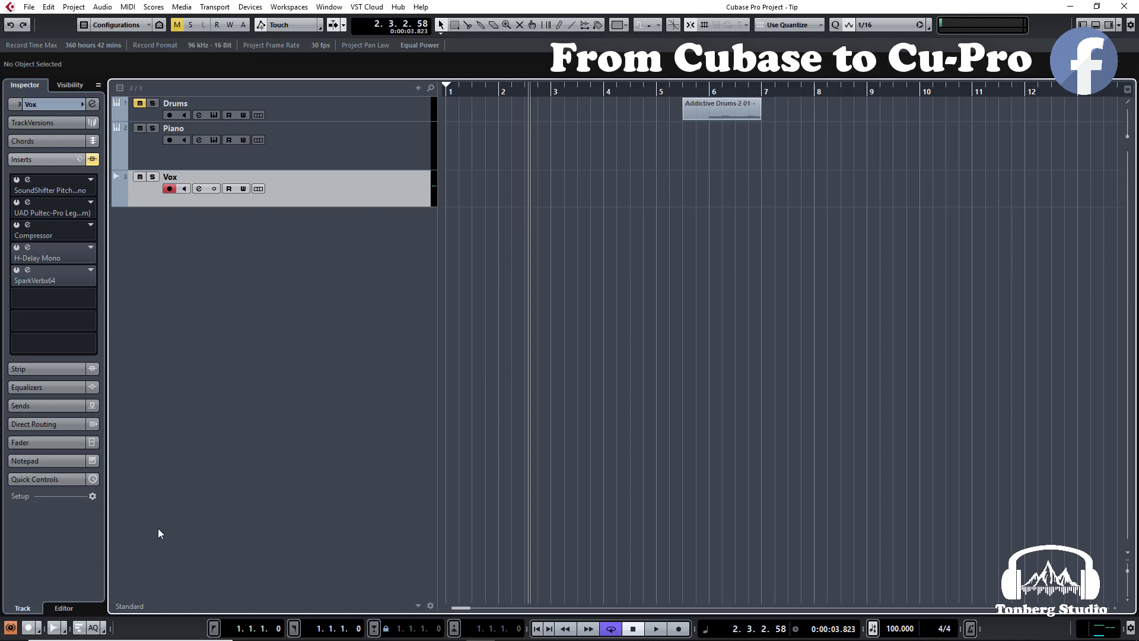
- Record a Vox take from bar 1, restart it with Re-Record, stop, and delete the second take
{"action": "key", "text": "Home"}
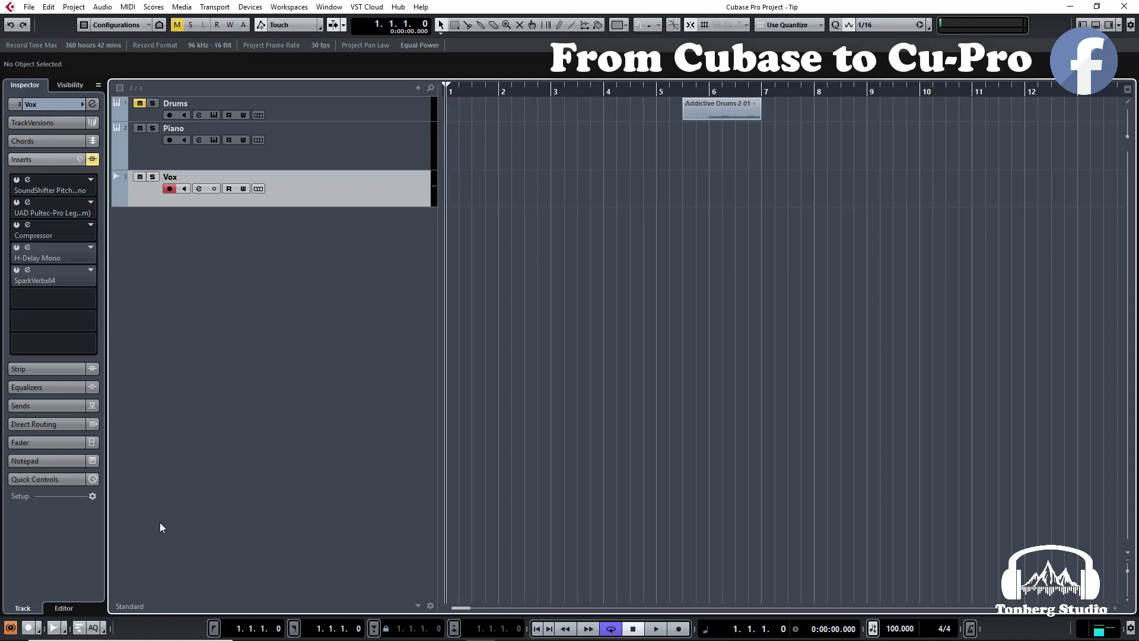
{"action": "key", "text": "KP_Multiply"}
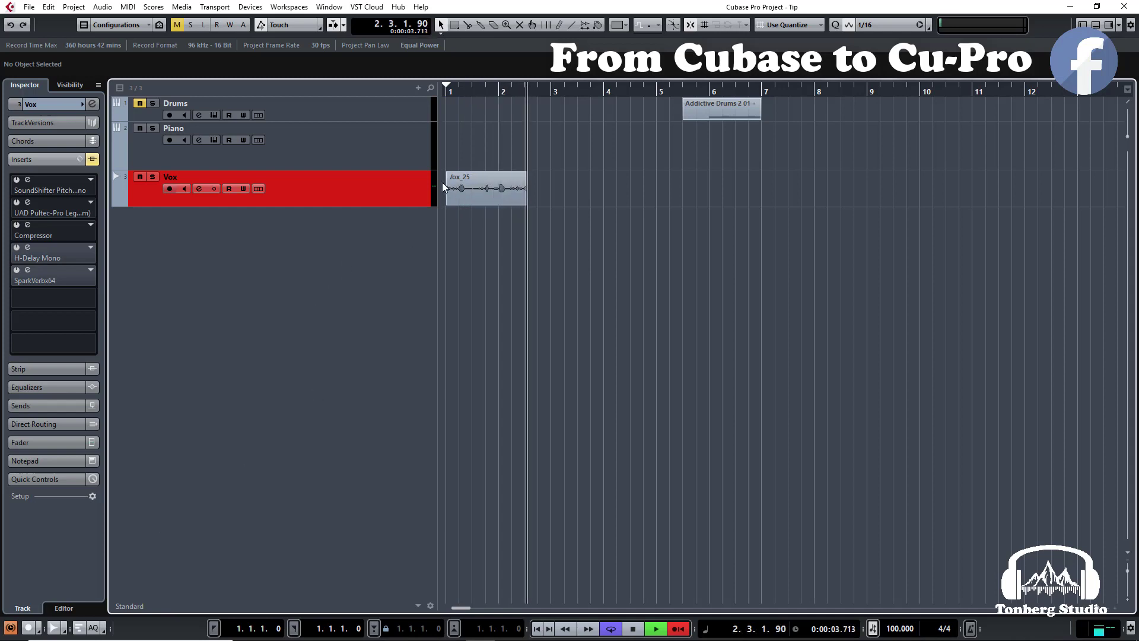
{"action": "key", "text": "KP_Multiply"}
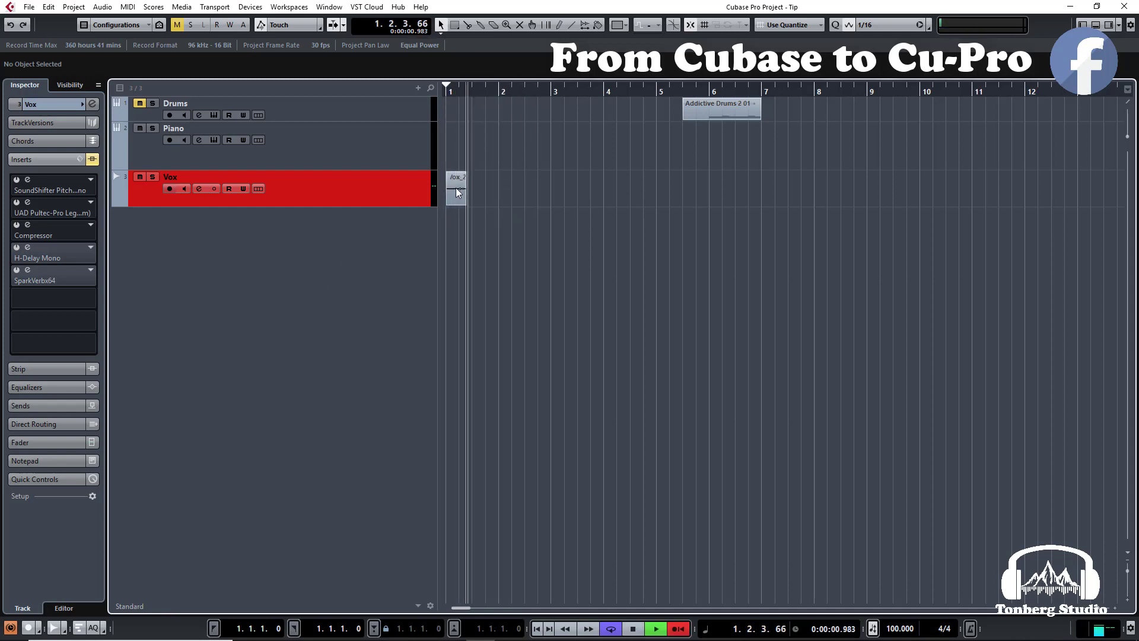
{"action": "key", "text": "space"}
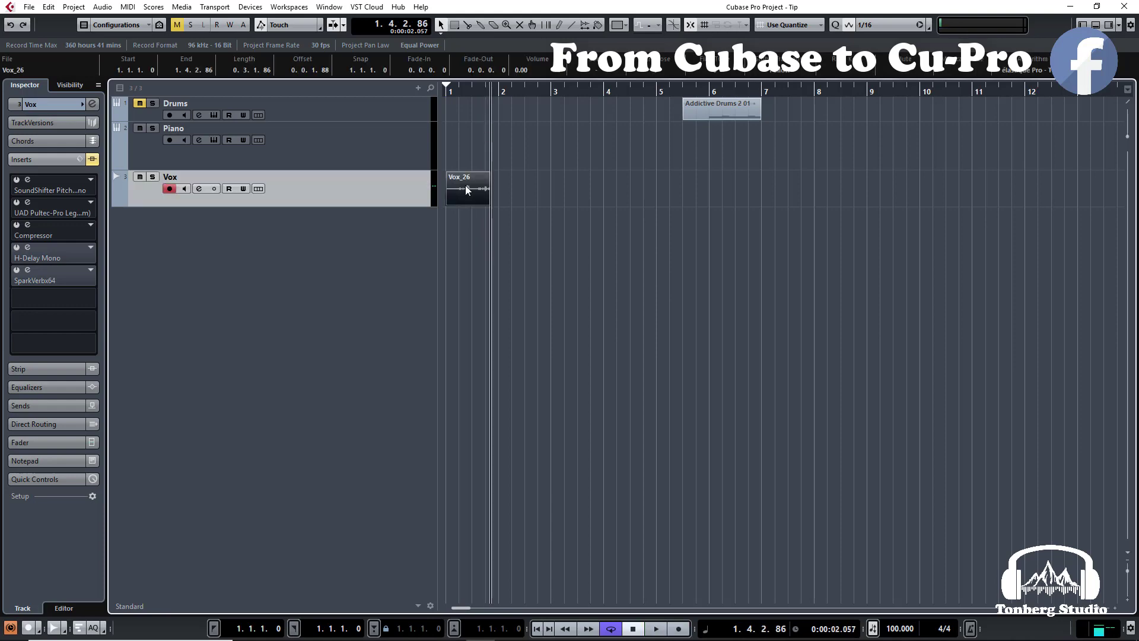
{"action": "key", "text": "Delete"}
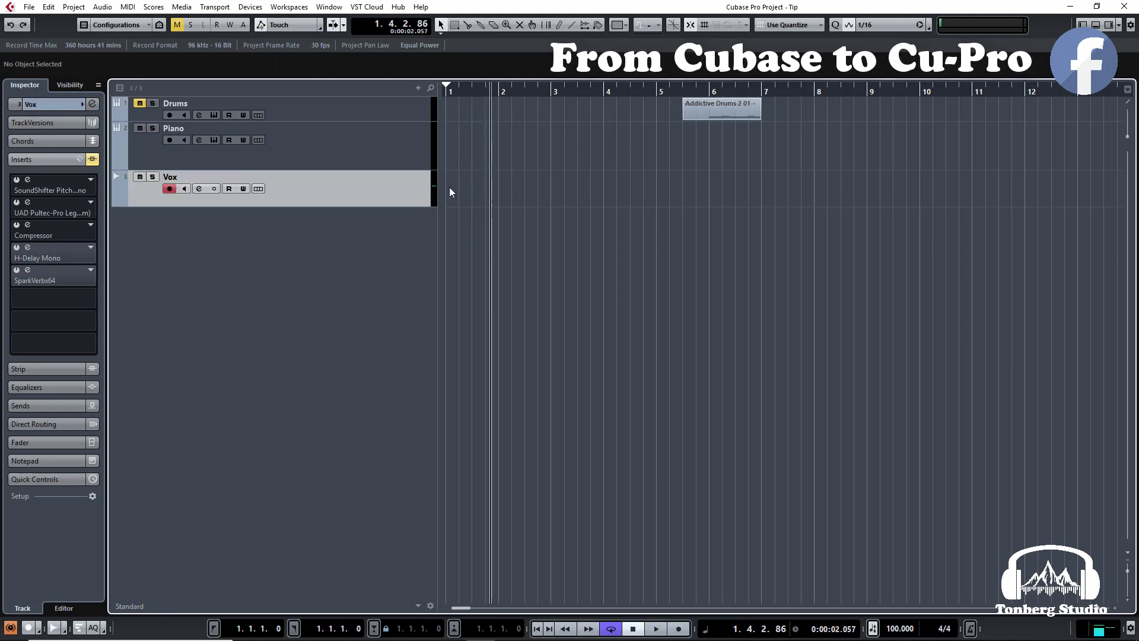
- Place the discarded Vox_25 take from the Pool's Trash on the Vox track at bar 1, and delete the clip
{"action": "key", "text": "ctrl+p"}
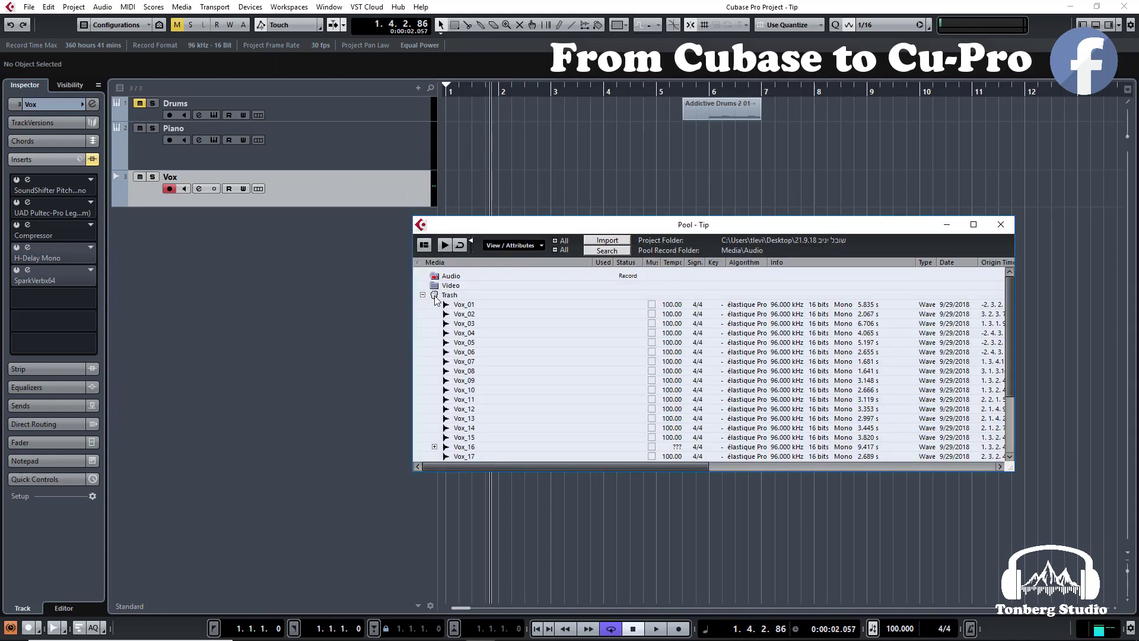
{"action": "scroll", "coordinate": [480, 336], "scroll_direction": "down", "scroll_amount": 3}
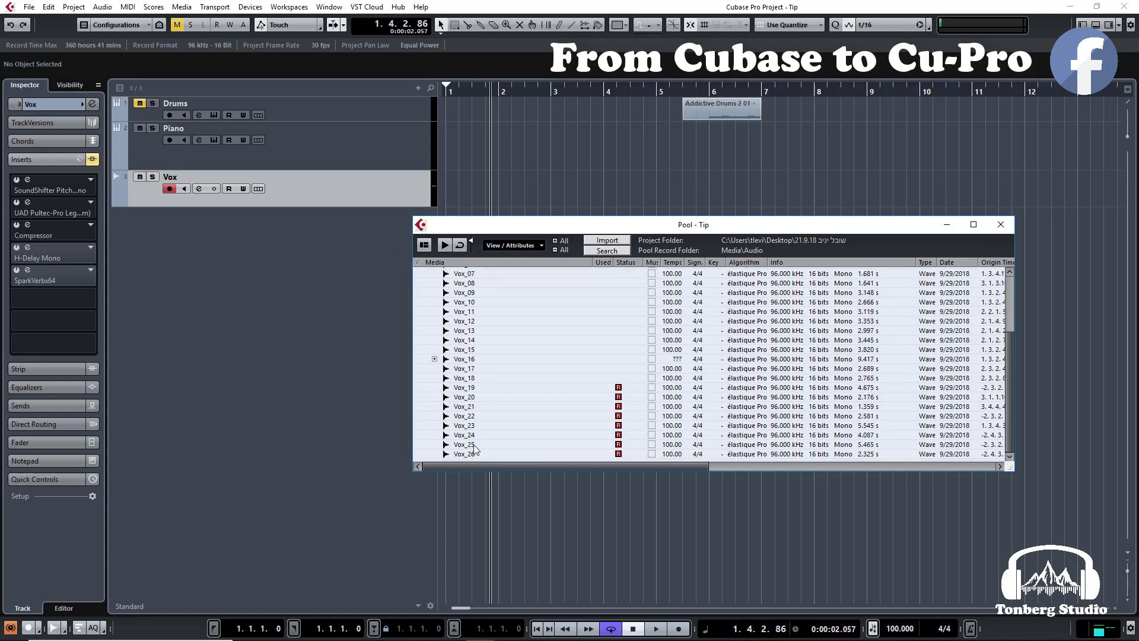
{"action": "left_click_drag", "start_coordinate": [465, 447], "coordinate": [465, 193]}
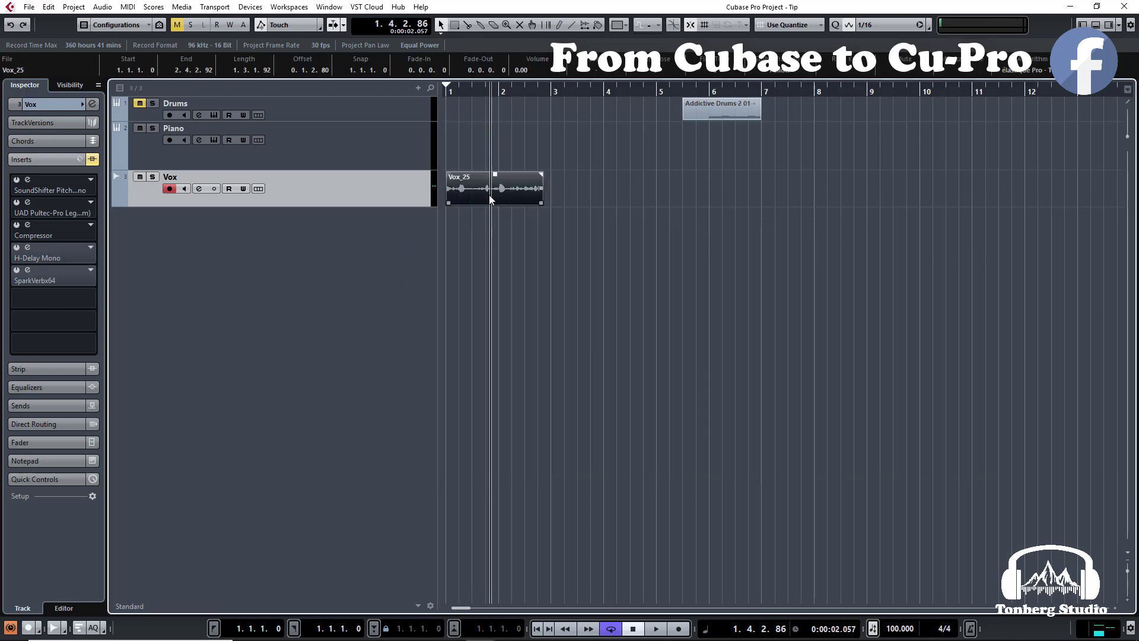
{"action": "key", "text": "Delete"}
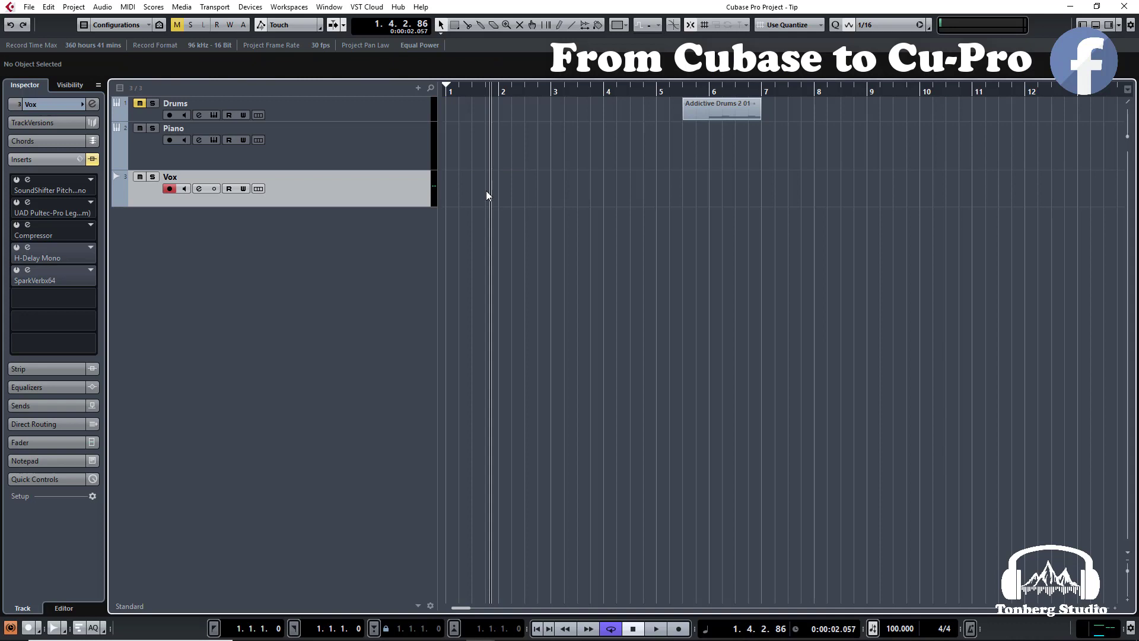
- Record a Piano take from bar 1, restart the recording in Re-Record mode, stop, and delete the resulting take
{"action": "left_click", "coordinate": [402, 149]}
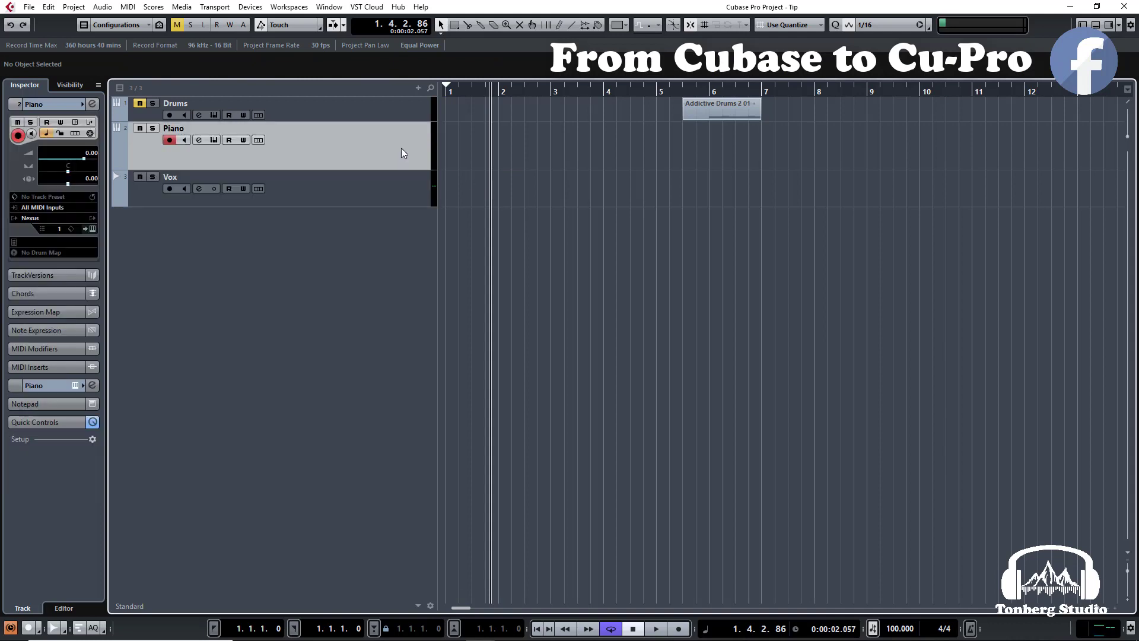
{"action": "key", "text": "Home"}
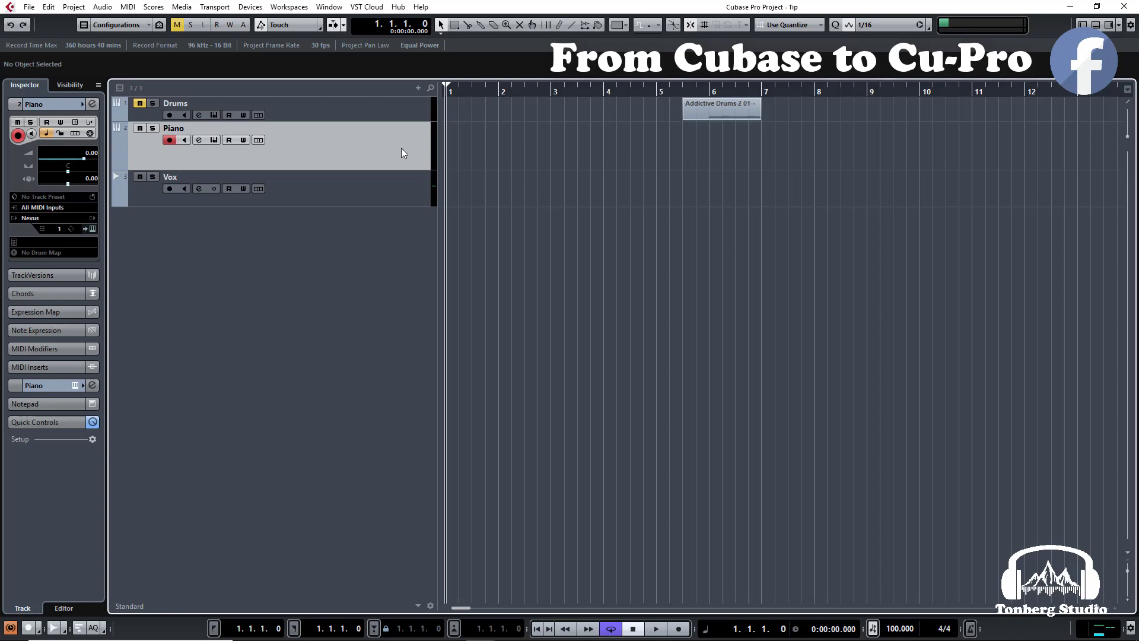
{"action": "key", "text": "KP_Multiply"}
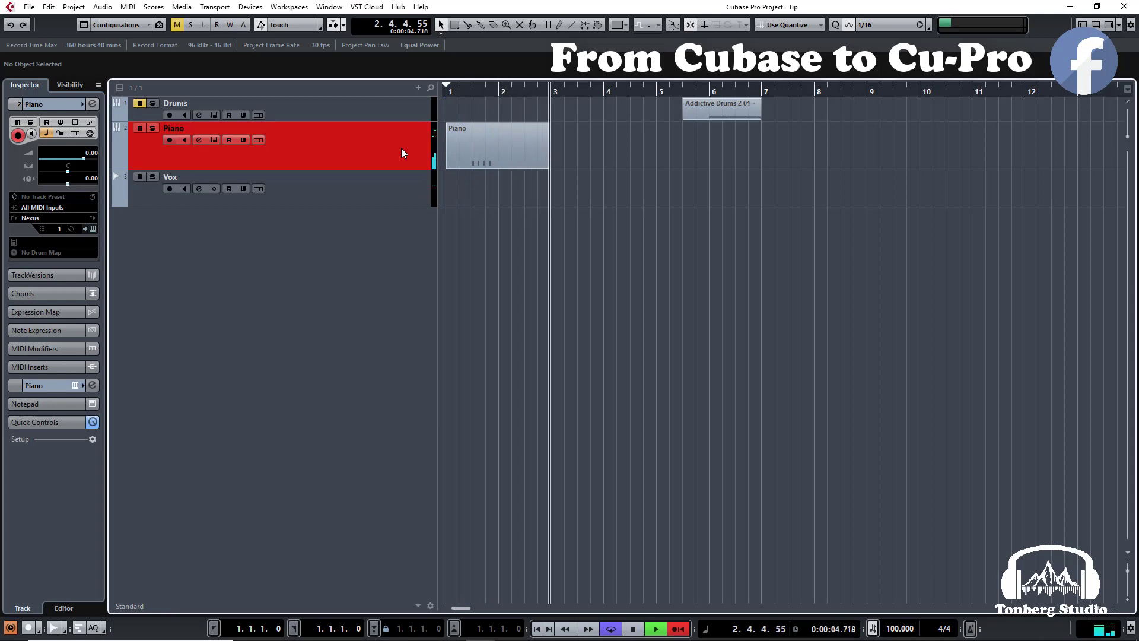
{"action": "key", "text": "KP_Multiply"}
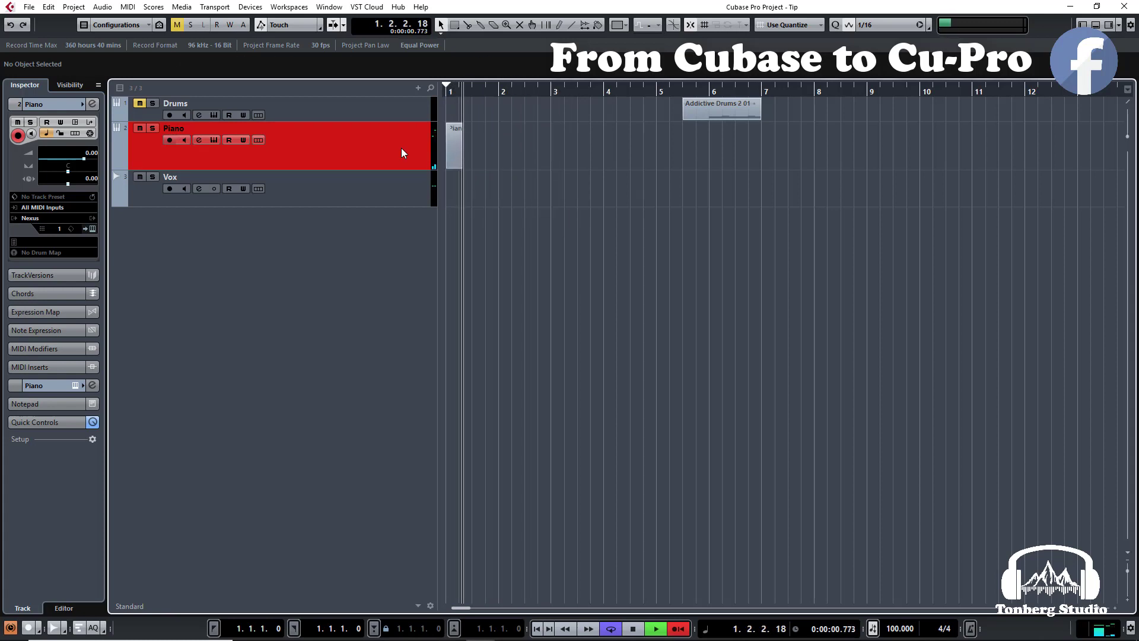
{"action": "key", "text": "space"}
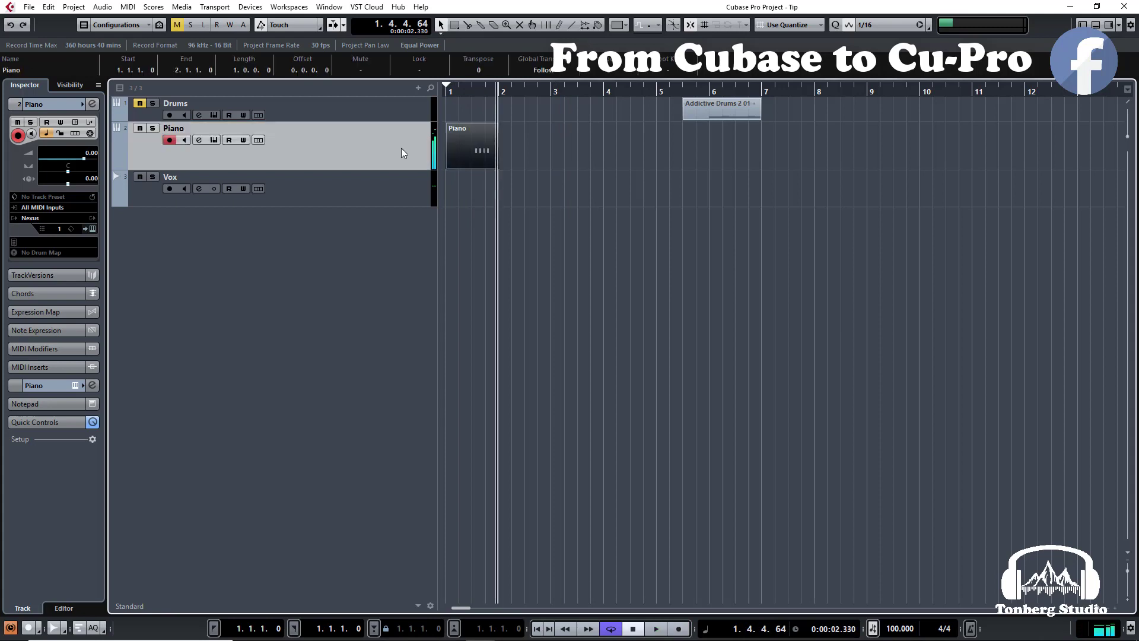
{"action": "key", "text": "Delete"}
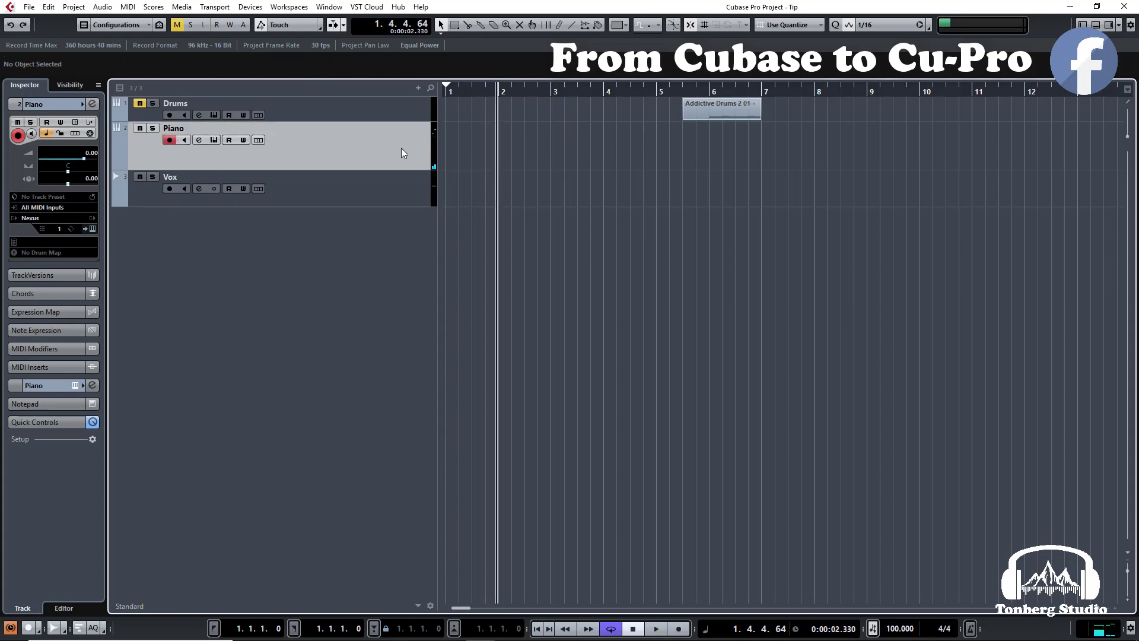
- Select the Vox track and review the options in Common Record Modes
{"action": "key", "text": "Down"}
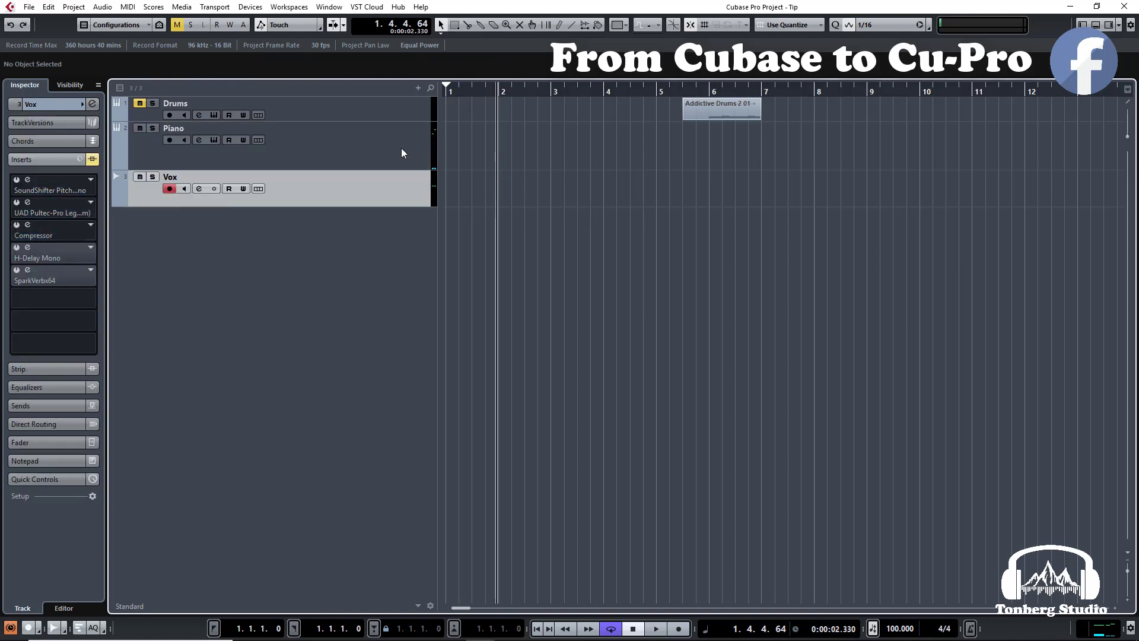
{"action": "left_click", "coordinate": [28, 629]}
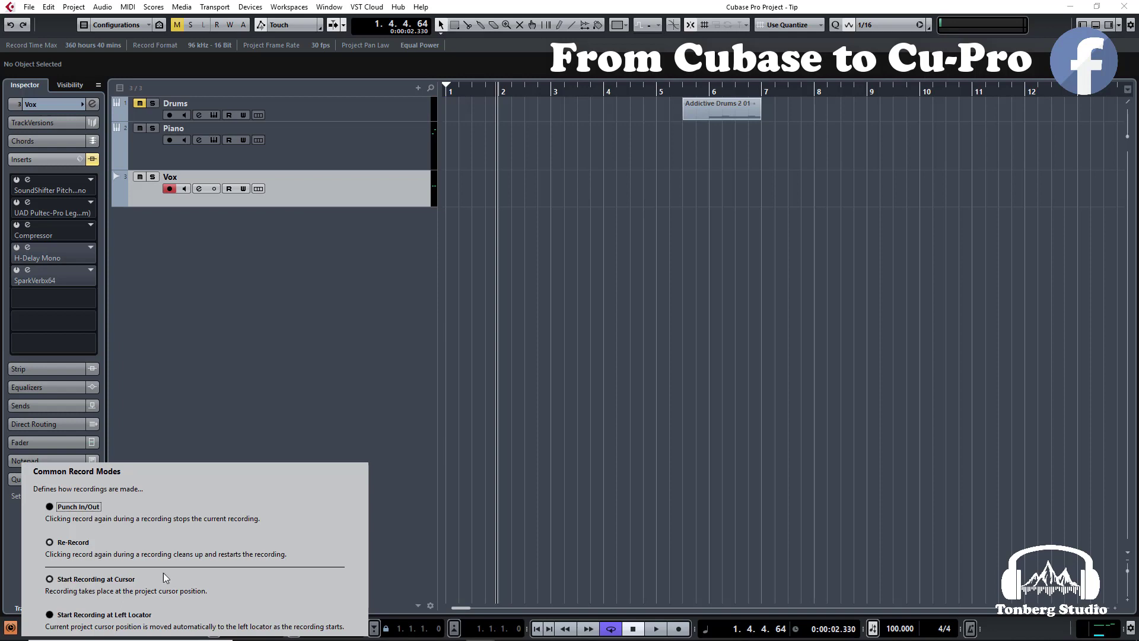
{"action": "left_click", "coordinate": [659, 375]}
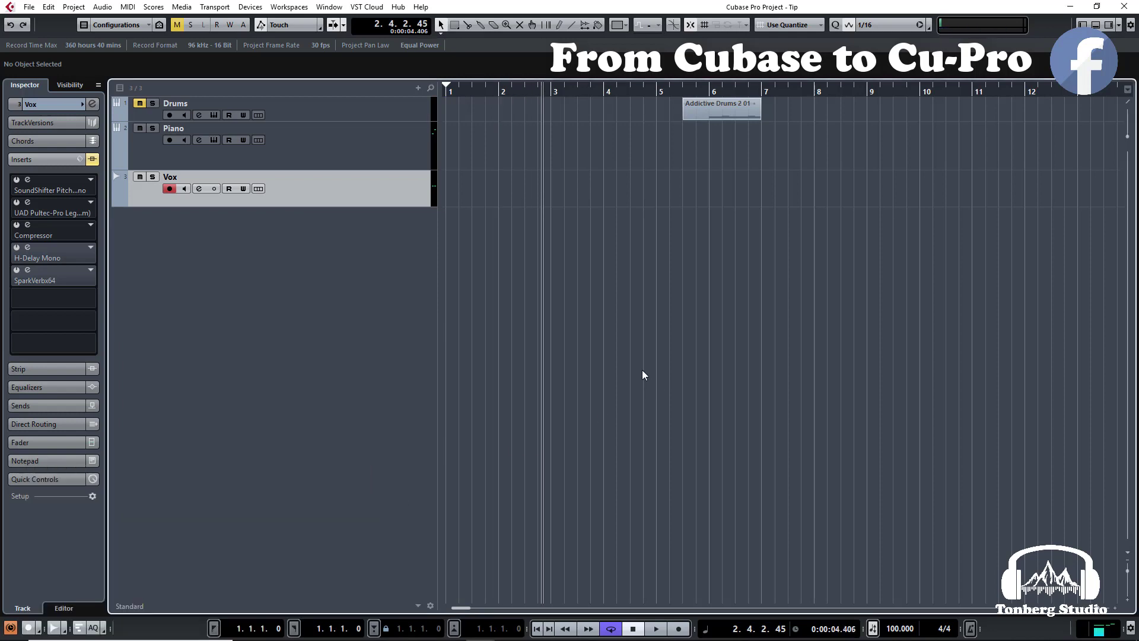
- Record three short Vox takes at separate cursor positions, in bar 2, in bar 4 and at about the start of bar 2
{"action": "key", "text": "KP_Multiply"}
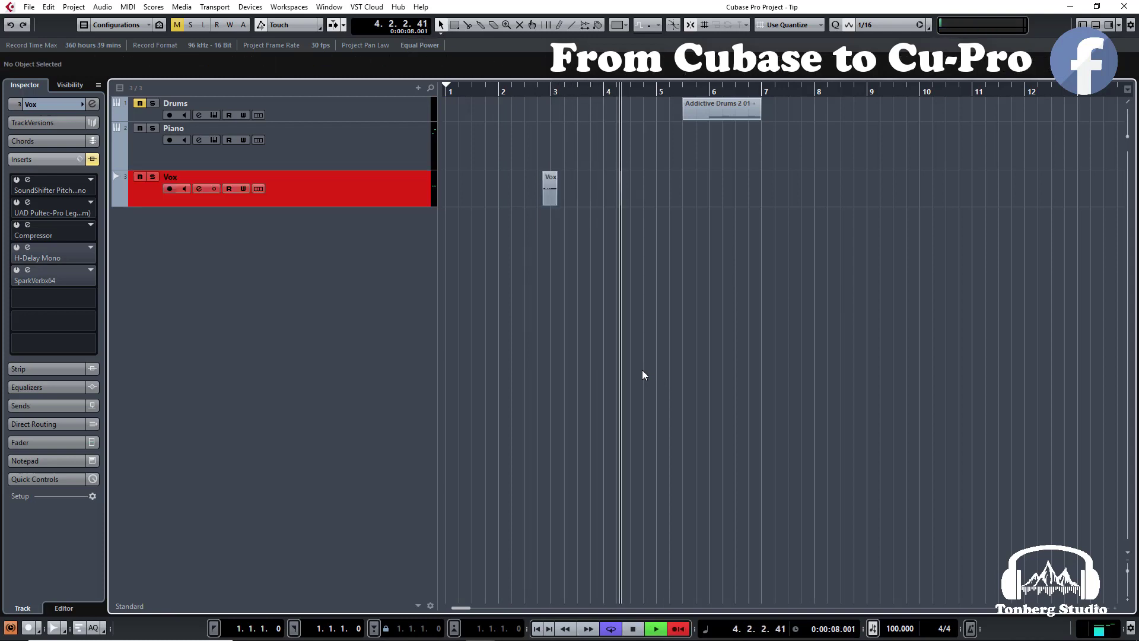
{"action": "key", "text": "space"}
{"action": "key", "text": "KP_Subtract"}
{"action": "key", "text": "KP_Multiply"}
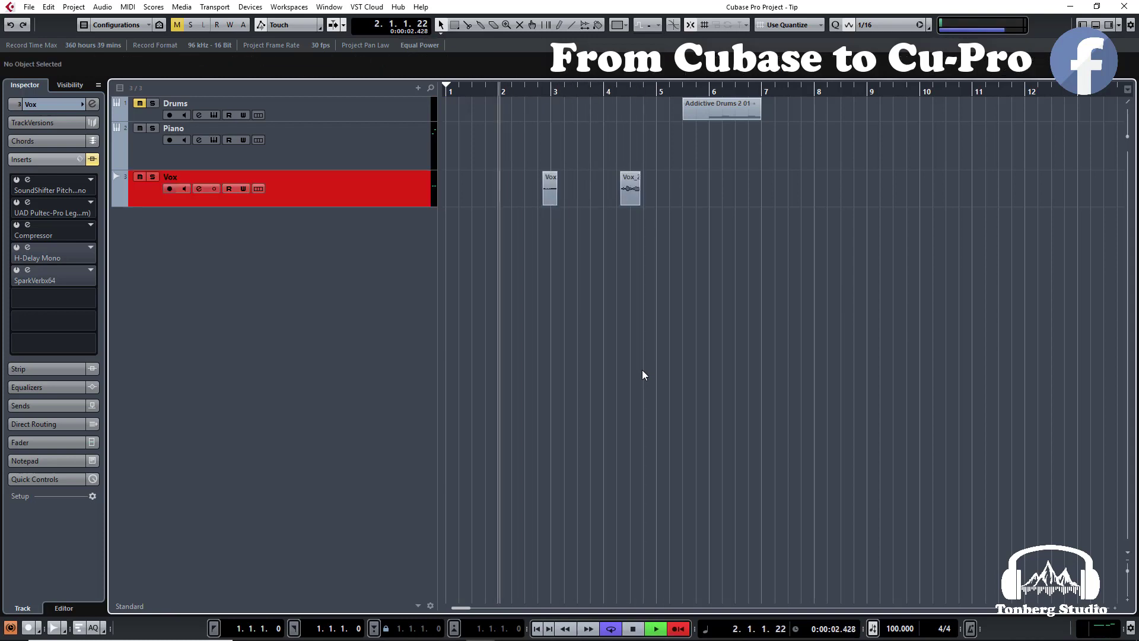
{"action": "key", "text": "space"}
- Record two short takes on the Piano track, beginning with the cursor at bar 8
{"action": "left_click", "coordinate": [319, 141]}
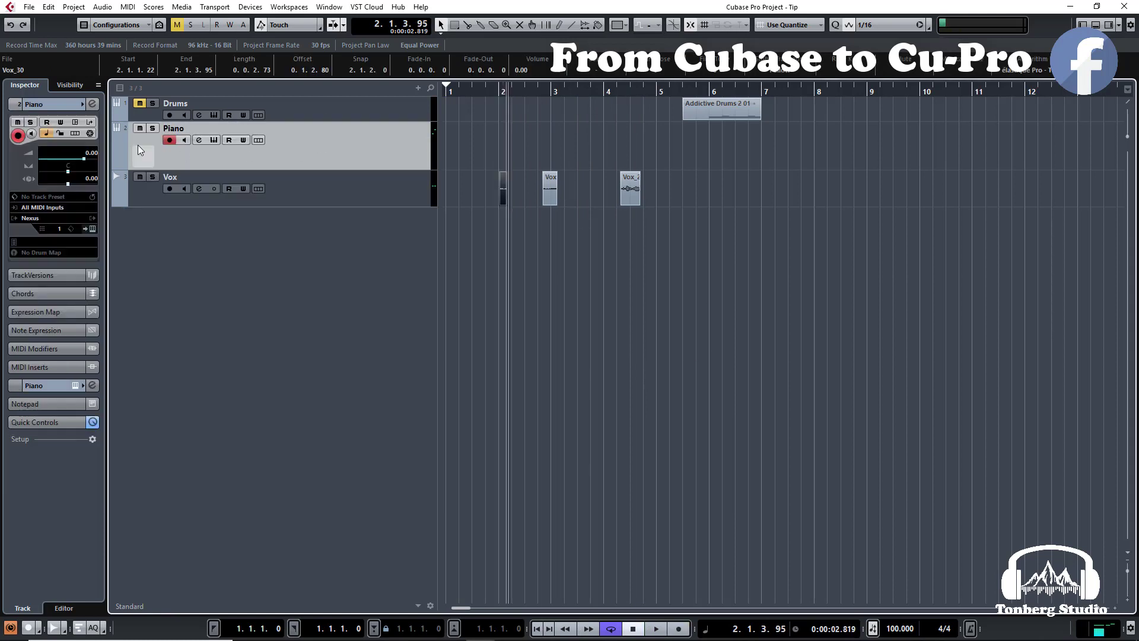
{"action": "left_click_drag", "start_coordinate": [605, 92], "coordinate": [814, 94]}
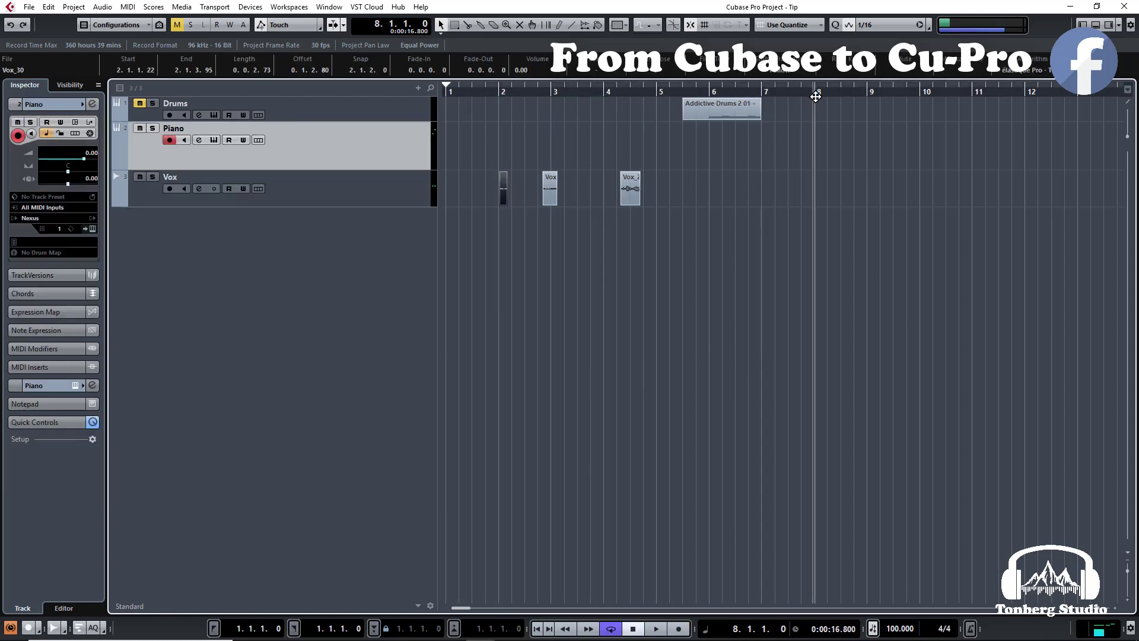
{"action": "left_click", "coordinate": [837, 92]}
{"action": "left_click", "coordinate": [836, 91]}
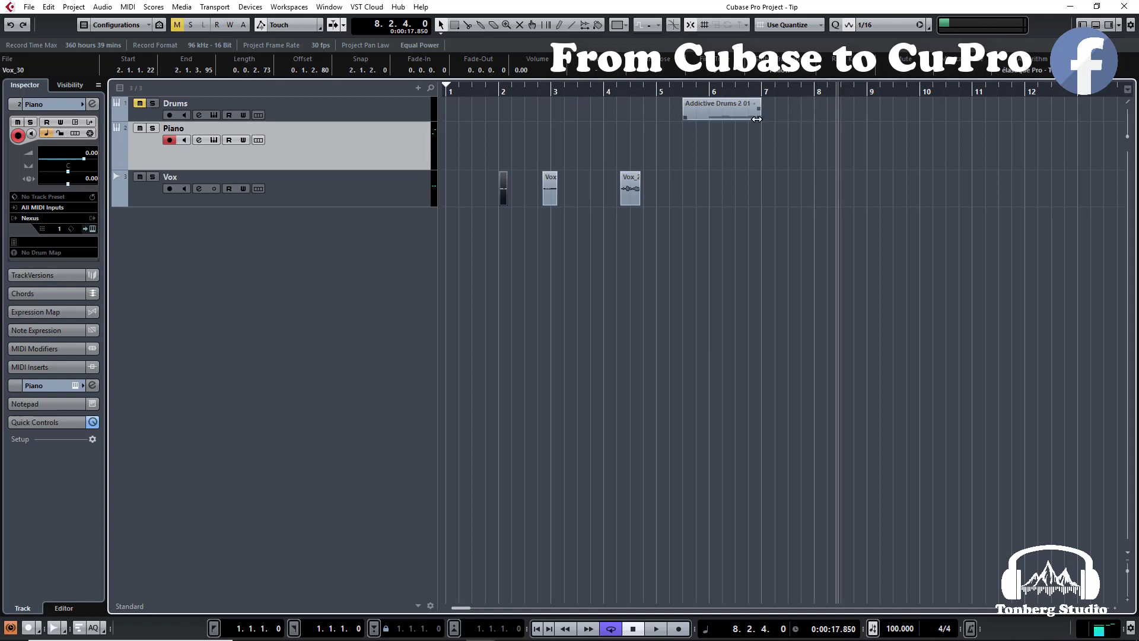
{"action": "key", "text": "KP_Multiply"}
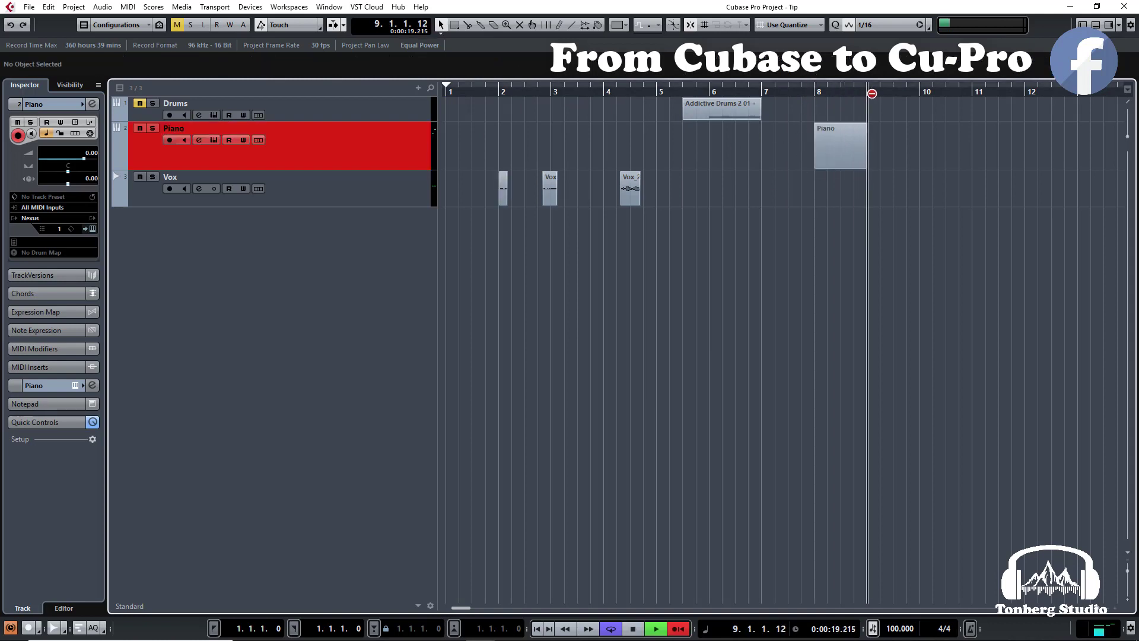
{"action": "key", "text": "space"}
{"action": "key", "text": "KP_Multiply"}
{"action": "key", "text": "space"}
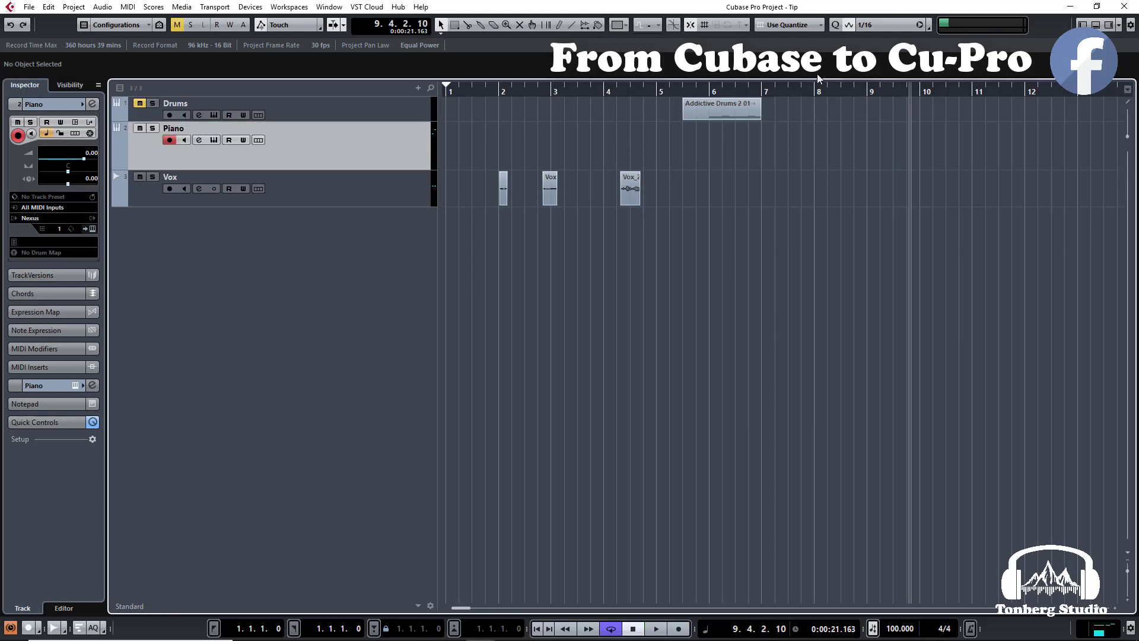
- Select all three recorded takes on the Vox track and delete them
{"action": "left_click", "coordinate": [364, 191]}
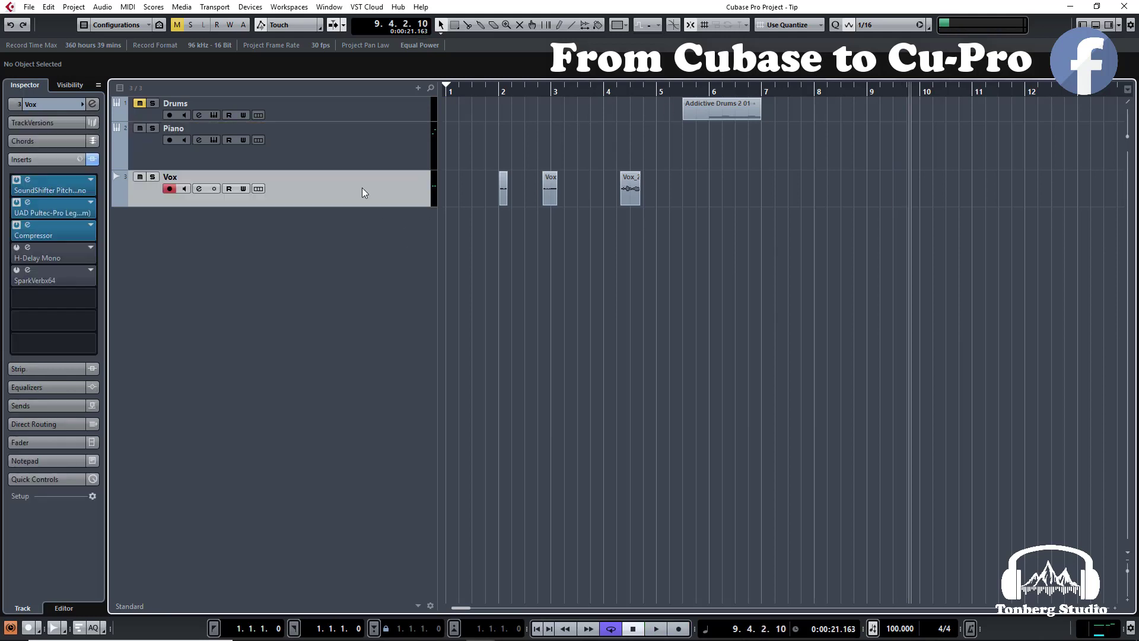
{"action": "left_click_drag", "start_coordinate": [465, 230], "coordinate": [660, 168]}
{"action": "key", "text": "Delete"}
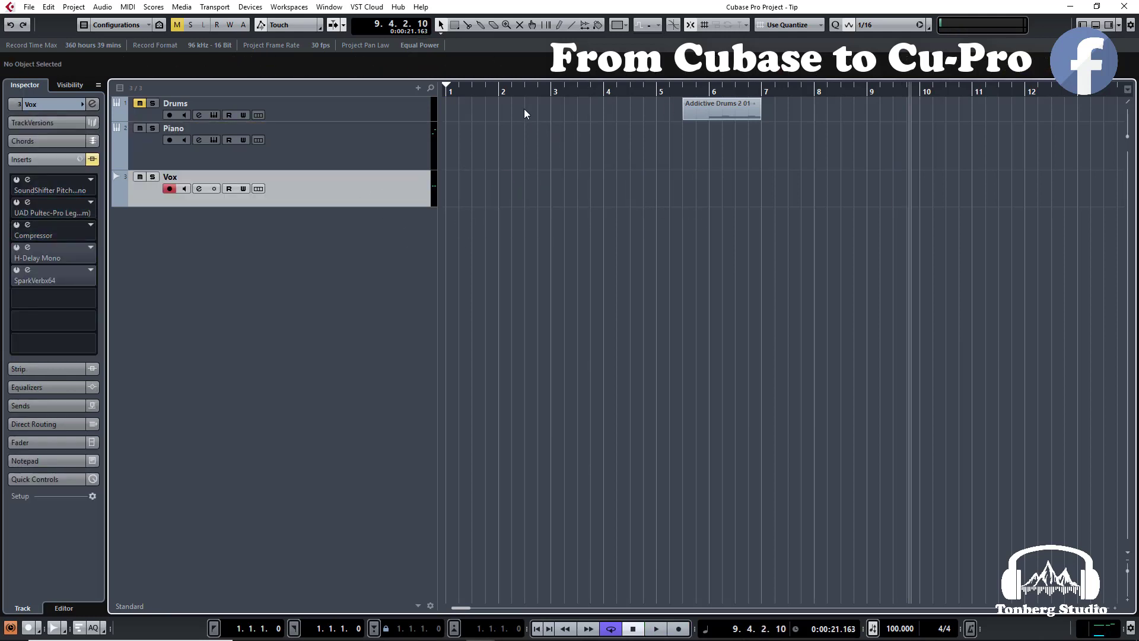
- Move the left locator to bar 2 and set the common record mode to Start Recording at Left Locator
{"action": "left_click", "coordinate": [502, 89]}
{"action": "key", "text": "KP_Subtract"}
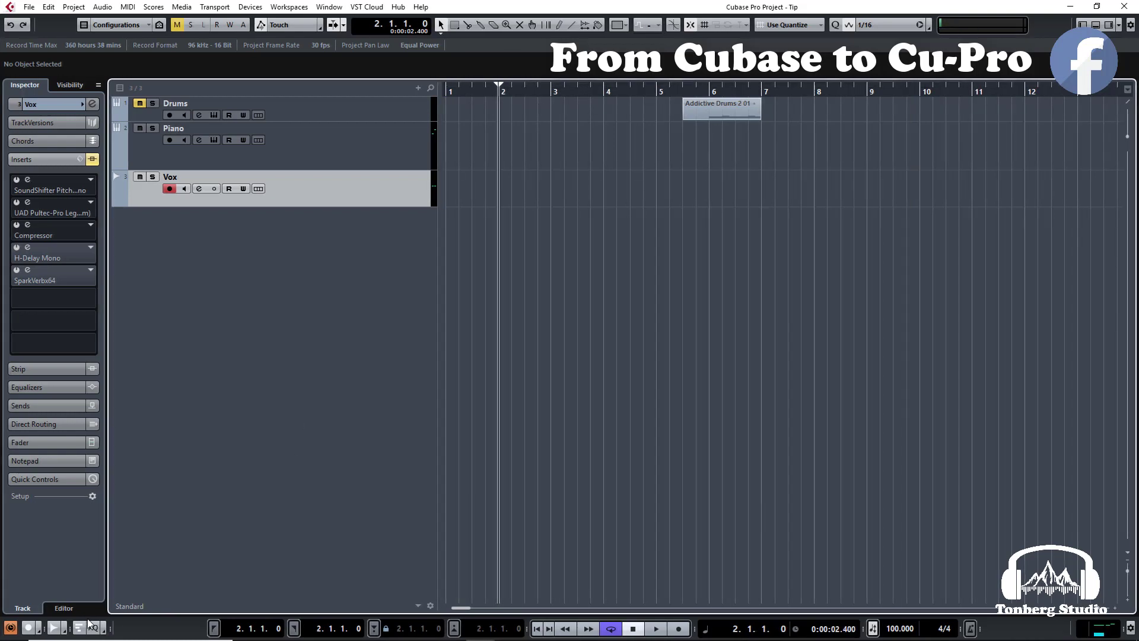
{"action": "left_click", "coordinate": [30, 630]}
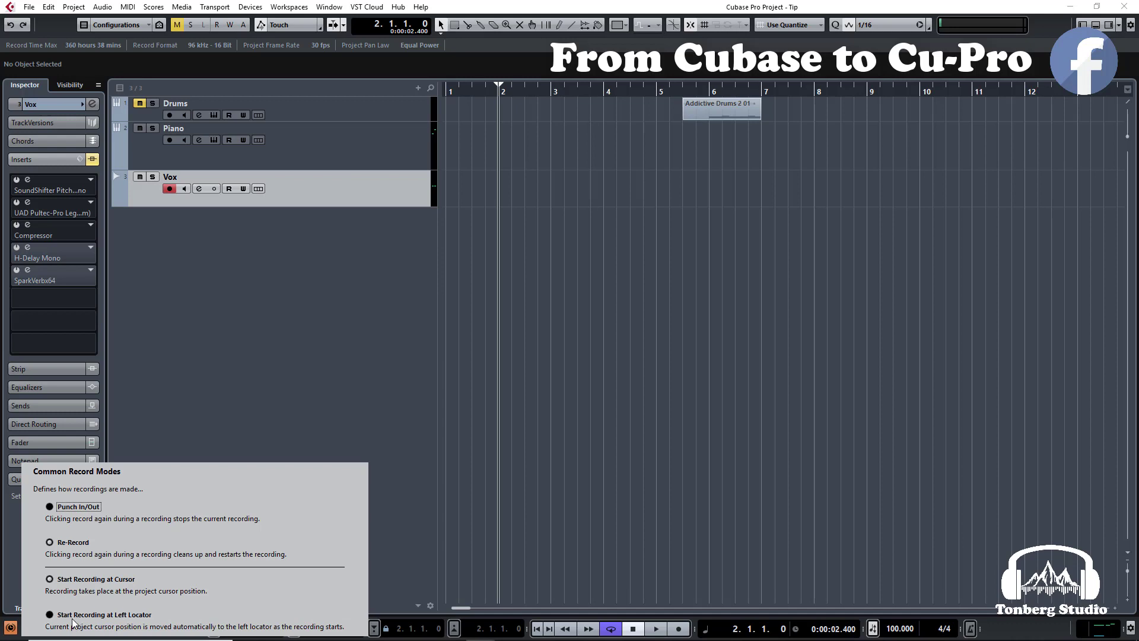
{"action": "left_click", "coordinate": [104, 614]}
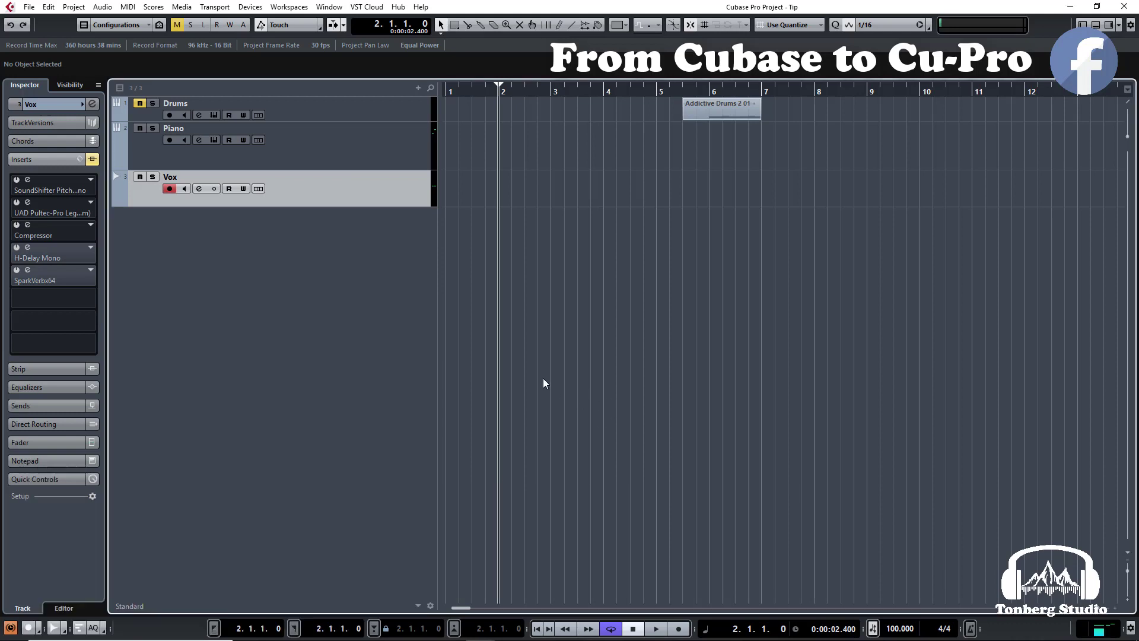
- Record a Vox take from the left locator at bar 2 to about bar 3, and undo it
{"action": "key", "text": "KP_Multiply"}
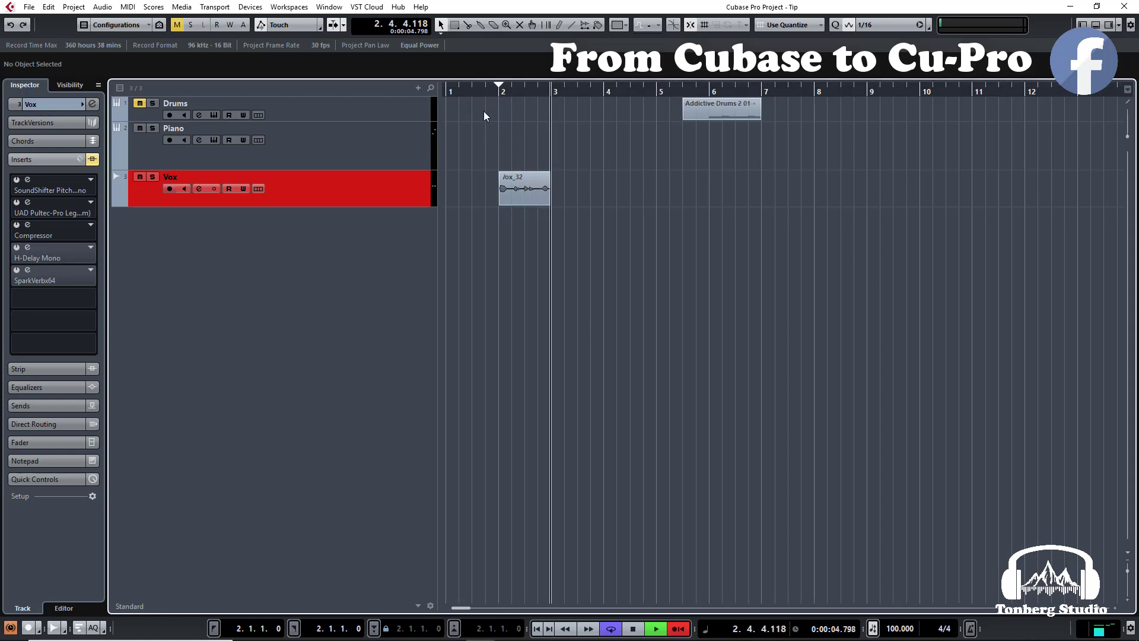
{"action": "key", "text": "space"}
{"action": "key", "text": "ctrl+z"}
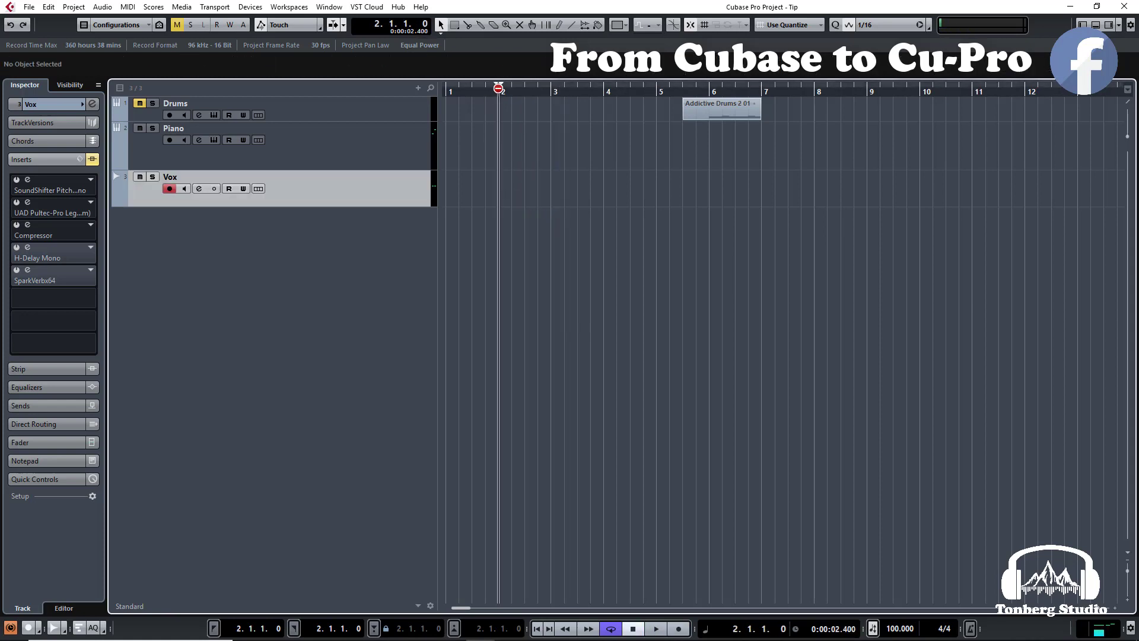
- Record a short take on the Piano track from the left locator at bar 2
{"action": "left_click", "coordinate": [397, 137]}
{"action": "key", "text": "KP_Multiply"}
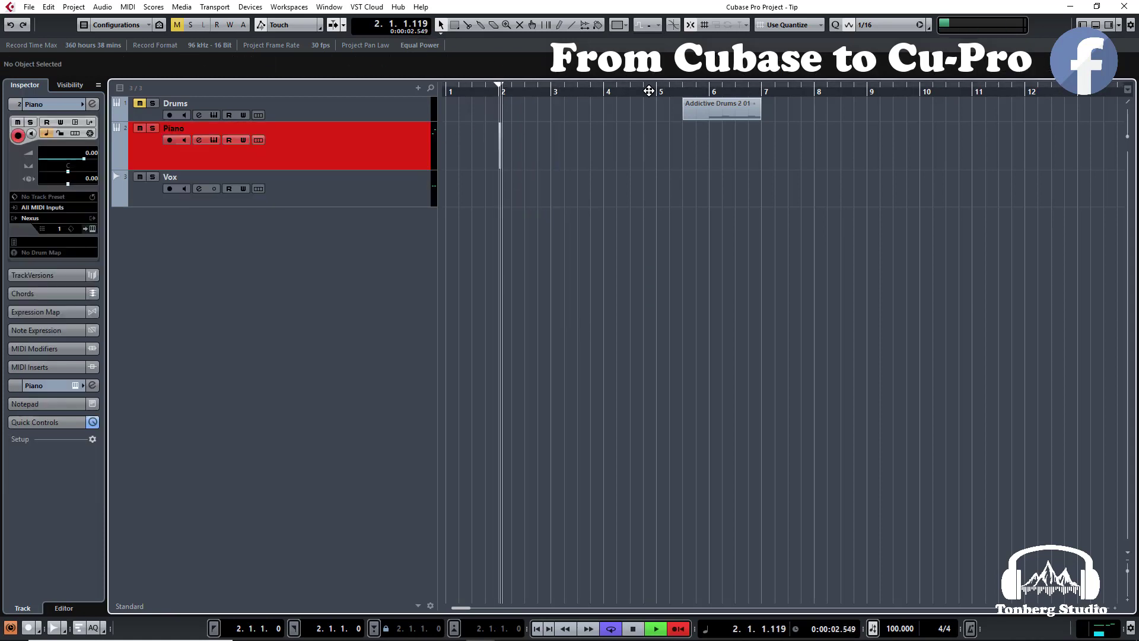
{"action": "key", "text": "space"}
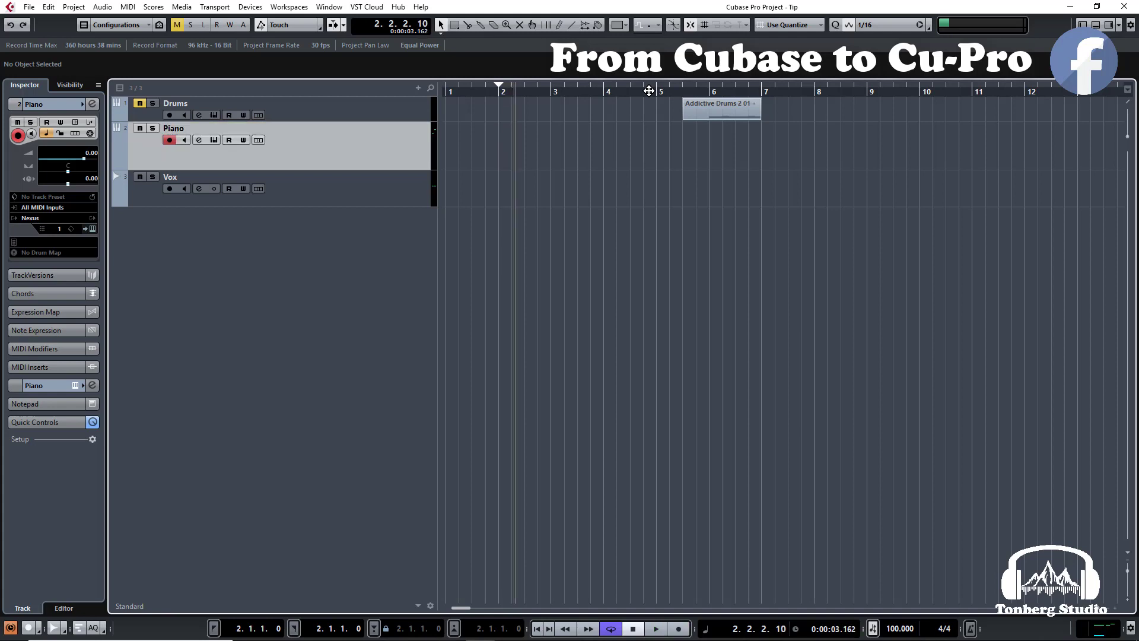
- Review the Common Record Modes and the Audio Record Mode options, including Keep History, Cycle History + Replace and Replace
{"action": "left_click", "coordinate": [28, 628]}
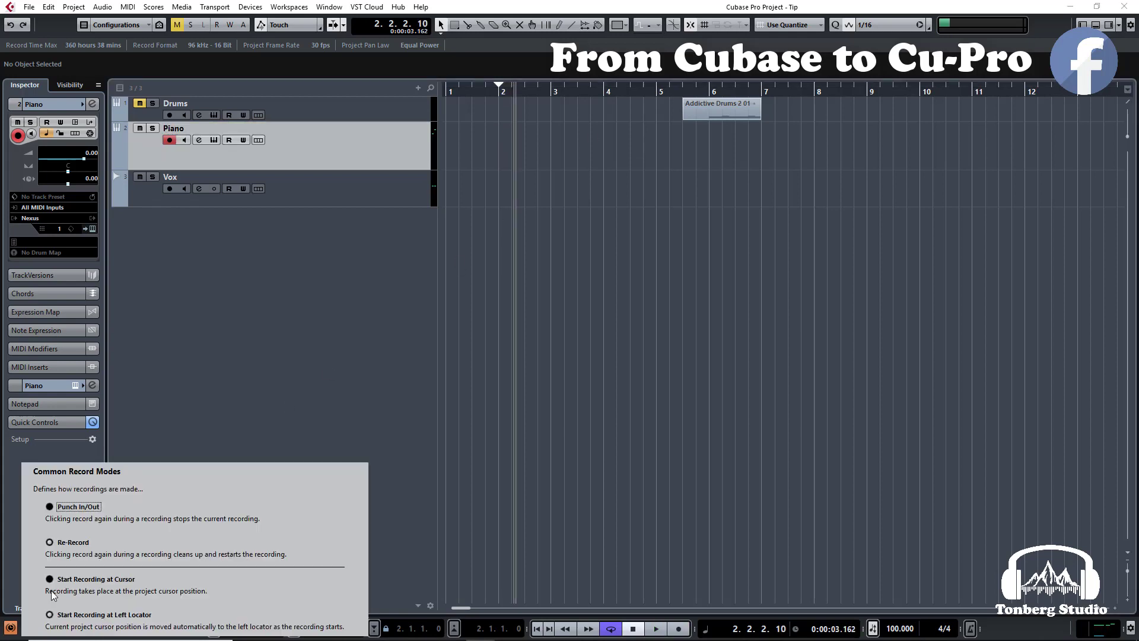
{"action": "left_click", "coordinate": [276, 401]}
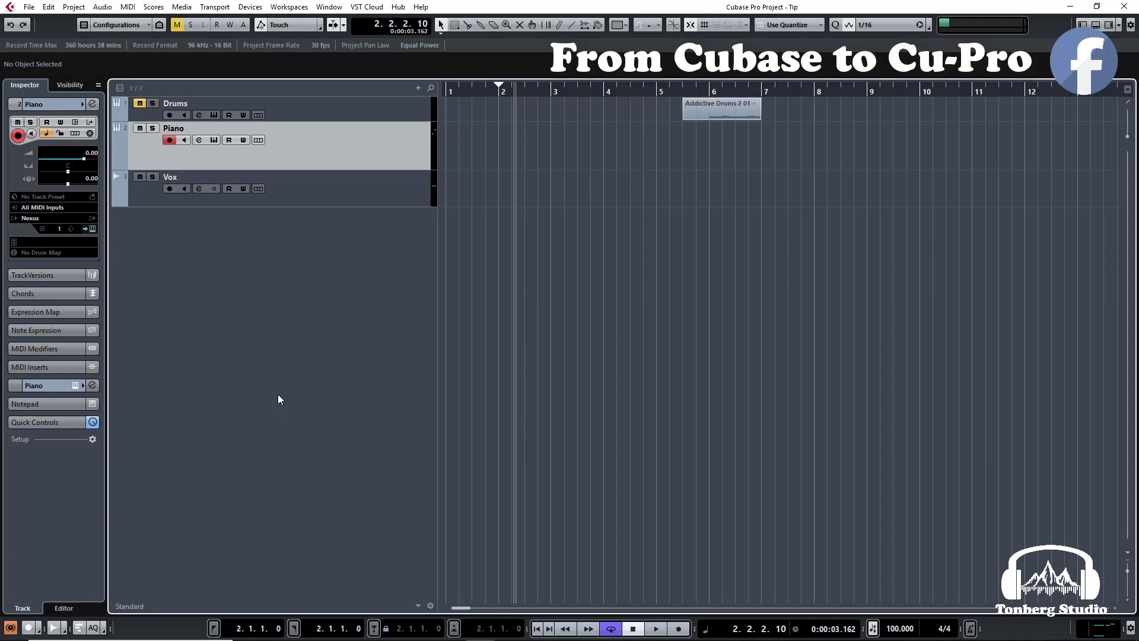
{"action": "left_click", "coordinate": [54, 631]}
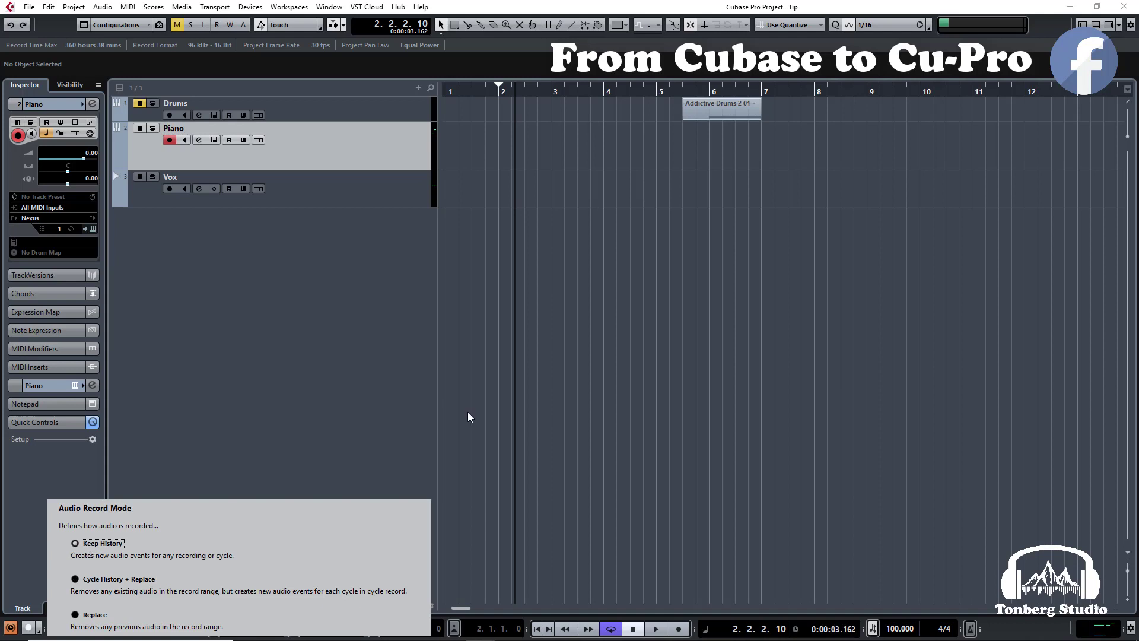
{"action": "left_click", "coordinate": [581, 350]}
- Record two overlapping takes on the Vox track, starting playback position from the left locator at bar 2
{"action": "left_click", "coordinate": [344, 203]}
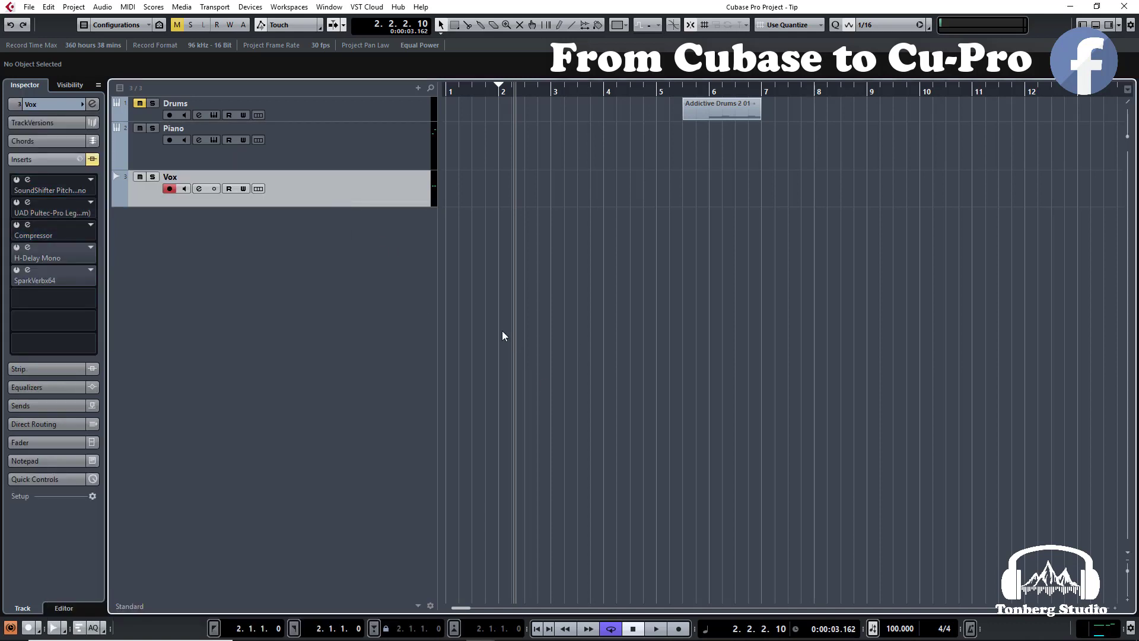
{"action": "key", "text": "KP_1"}
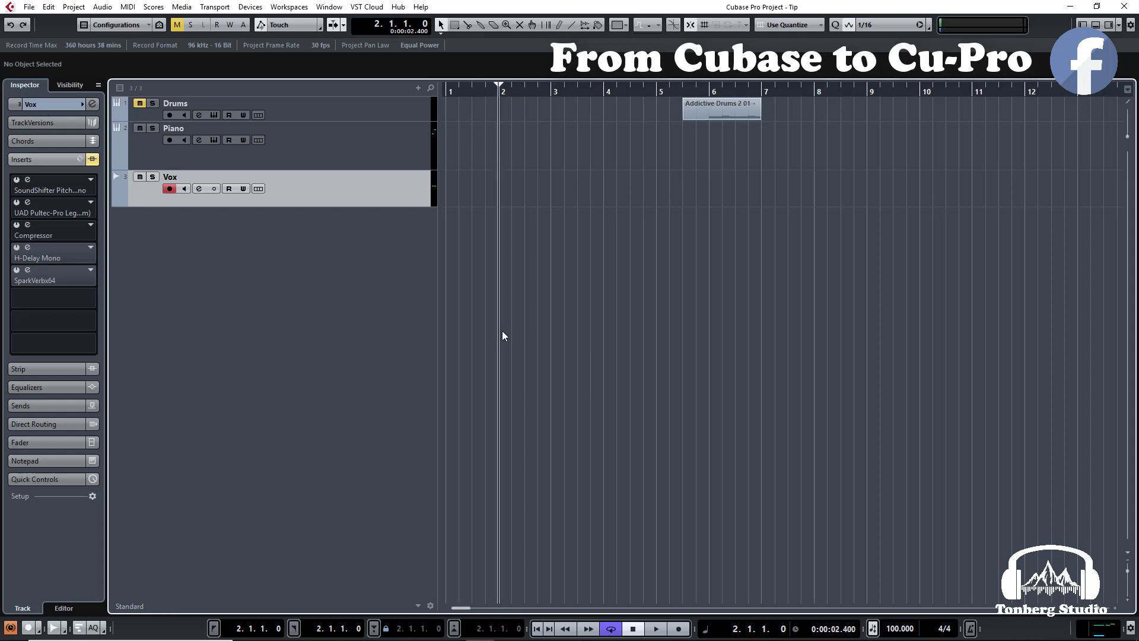
{"action": "key", "text": "KP_Multiply"}
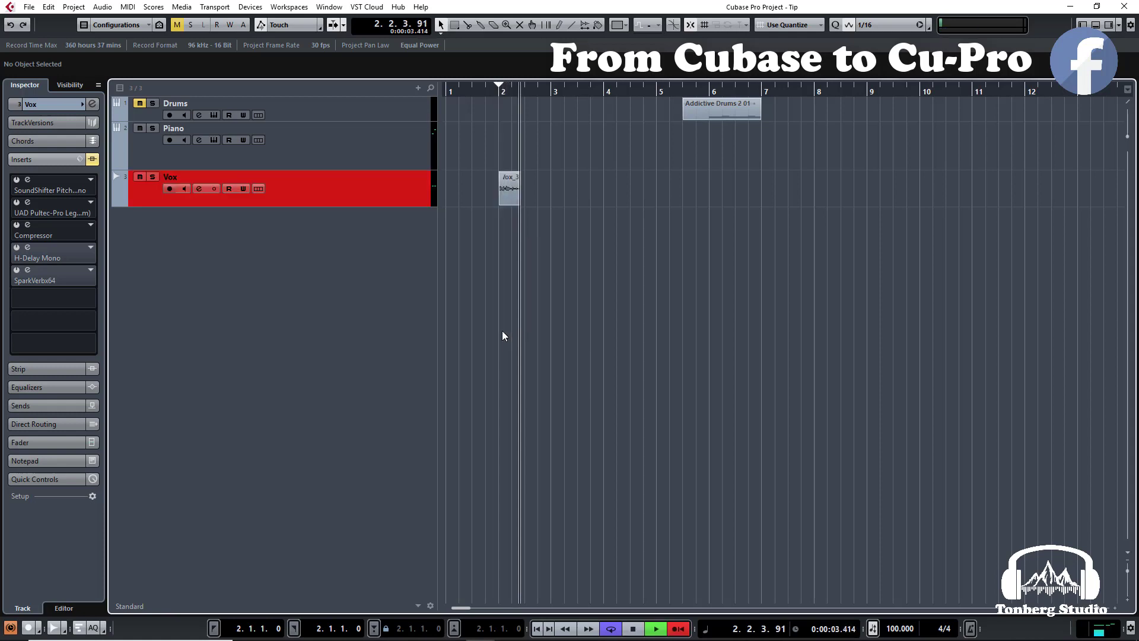
{"action": "key", "text": "KP_0"}
{"action": "key", "text": "KP_Multiply"}
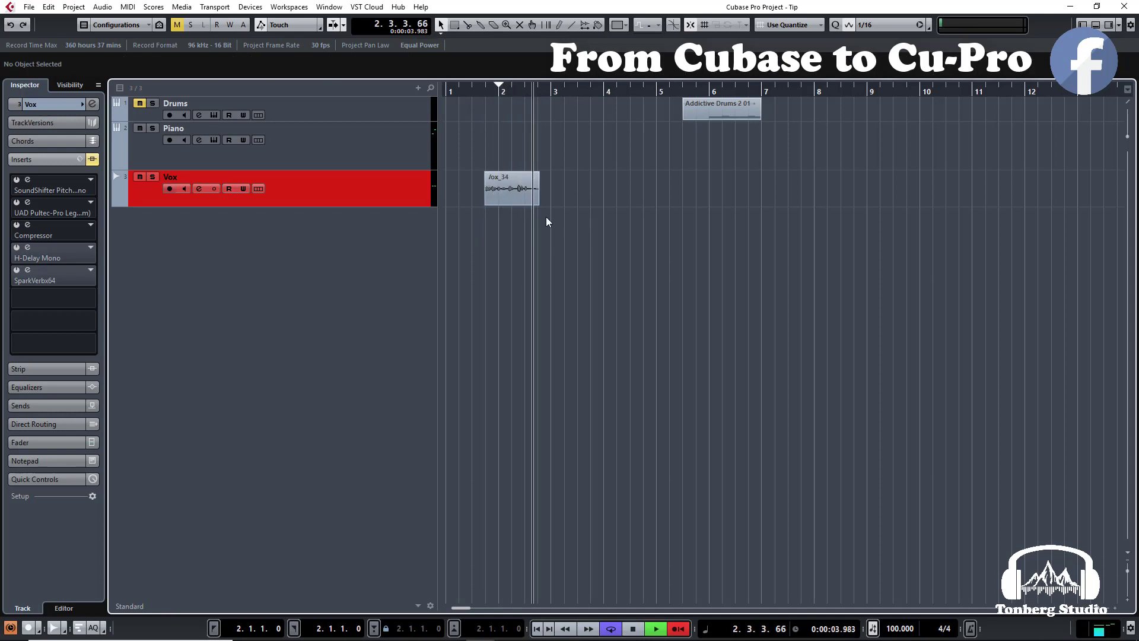
{"action": "key", "text": "KP_0"}
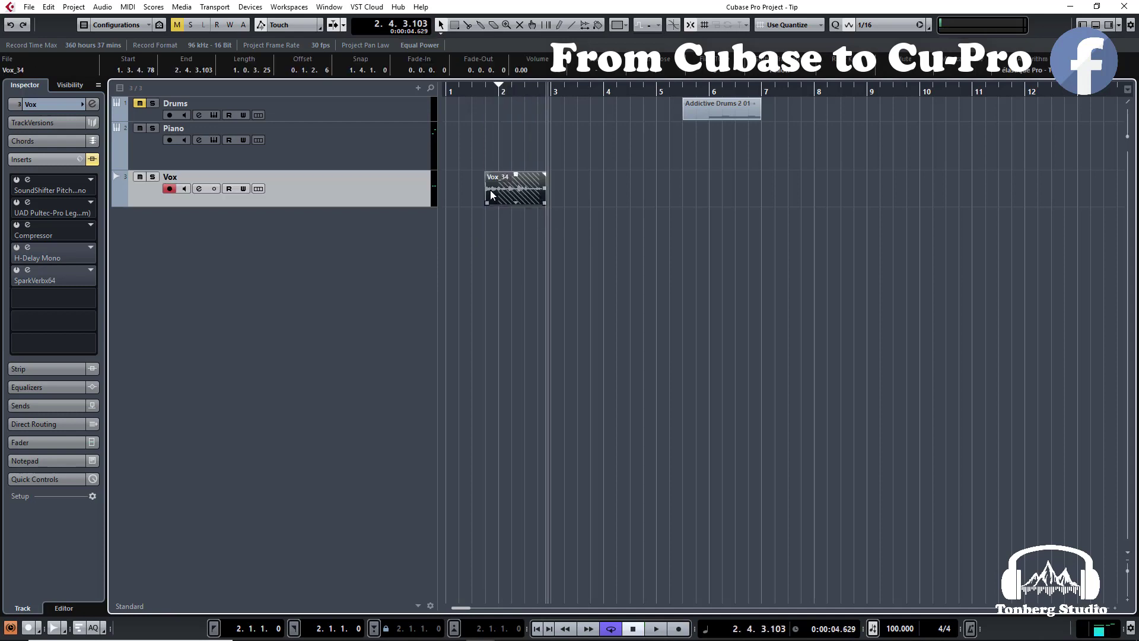
- Show the Vox track's lanes and delete the takes in Lane 1 and Lane 2
{"action": "left_click", "coordinate": [258, 189]}
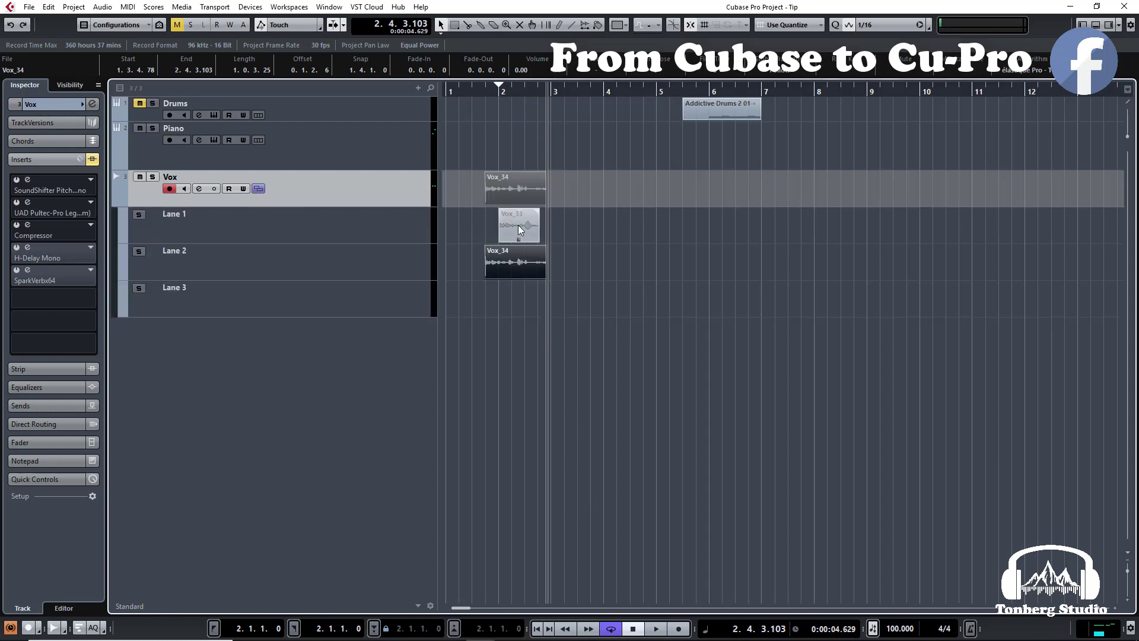
{"action": "left_click_drag", "start_coordinate": [476, 340], "coordinate": [535, 219]}
{"action": "key", "text": "Delete"}
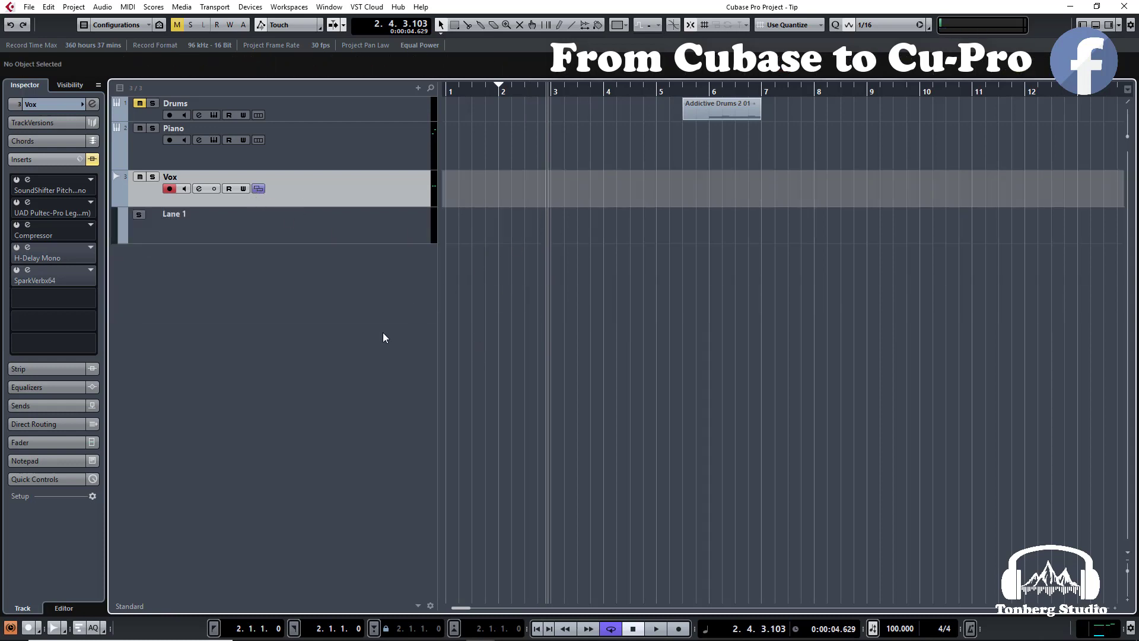
- Set Audio Record Mode to Replace and record two overlapping takes on the Vox track, starting at bar 2 and just before it
{"action": "left_click", "coordinate": [44, 630]}
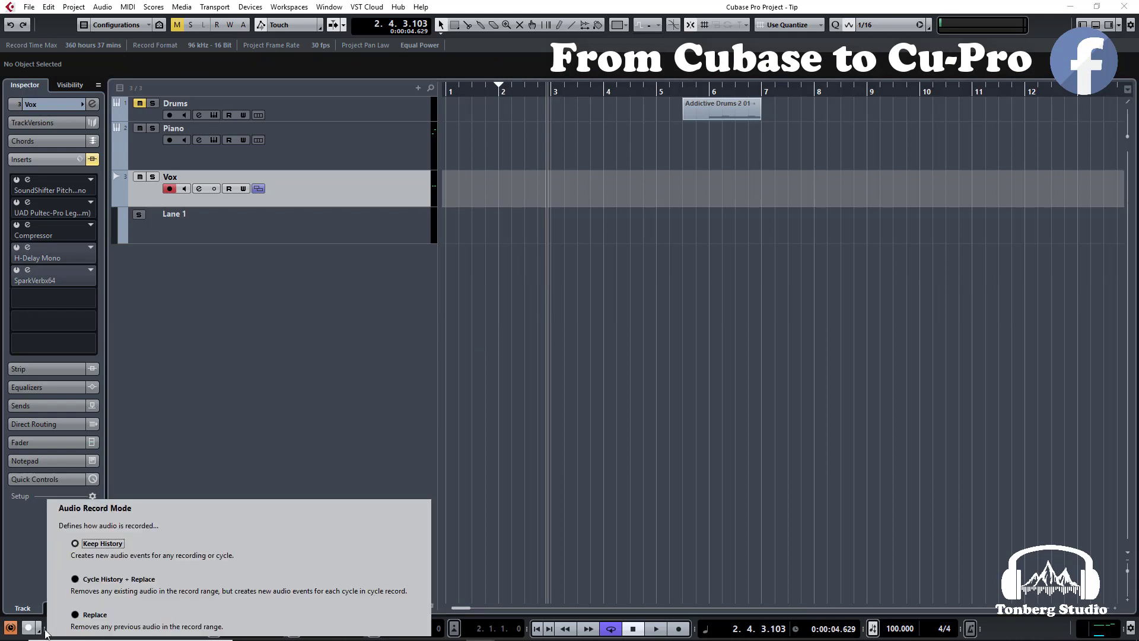
{"action": "left_click", "coordinate": [92, 615]}
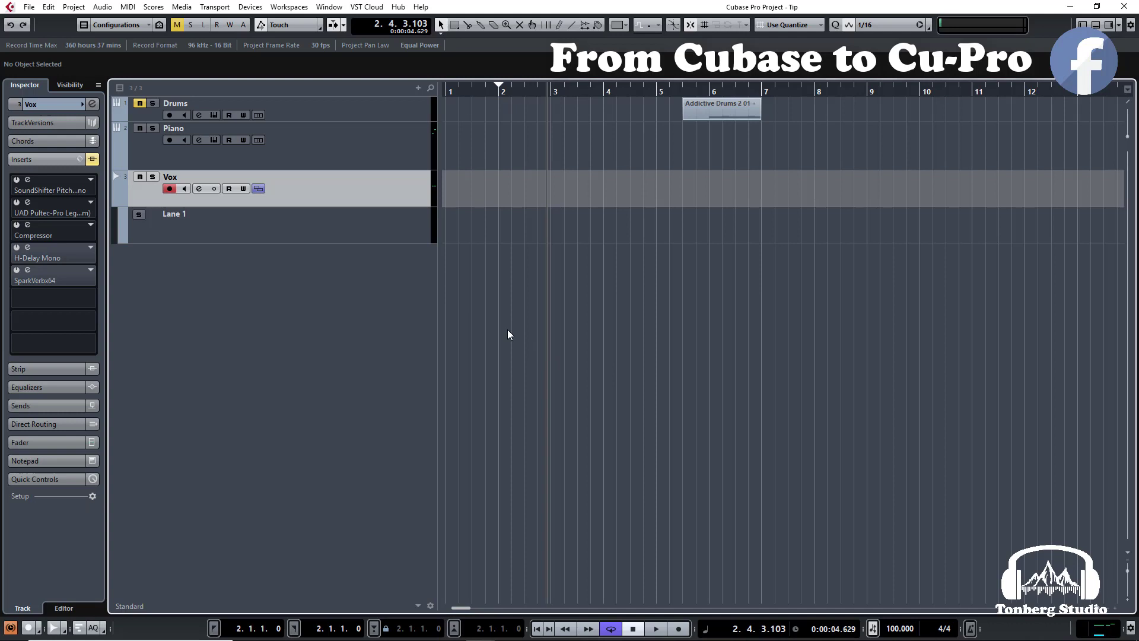
{"action": "key", "text": "KP_1"}
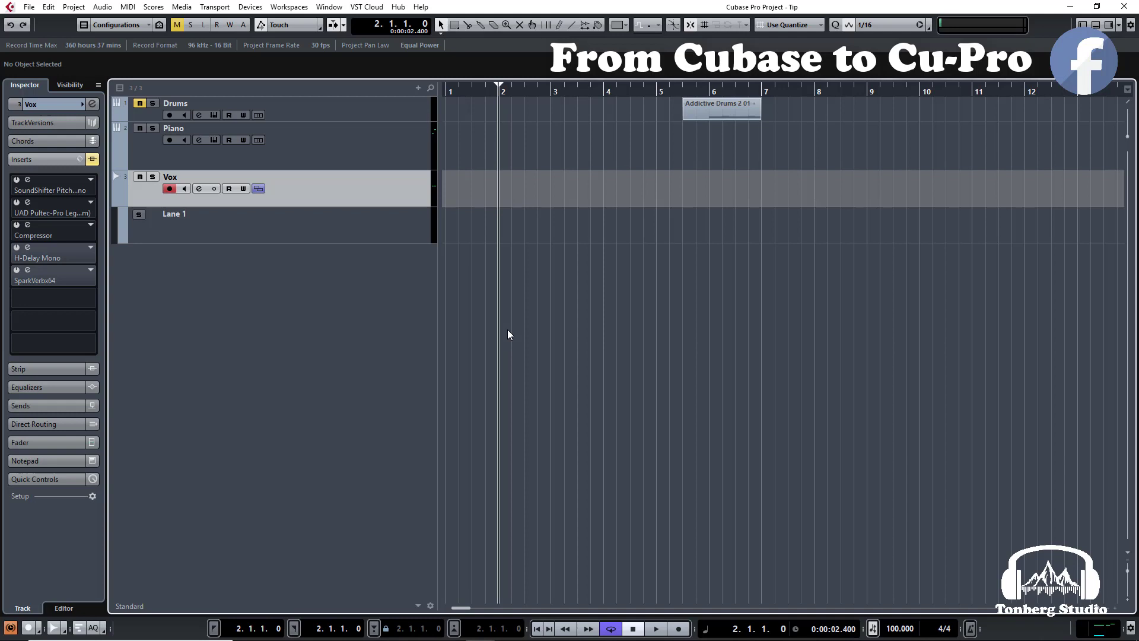
{"action": "key", "text": "KP_Multiply"}
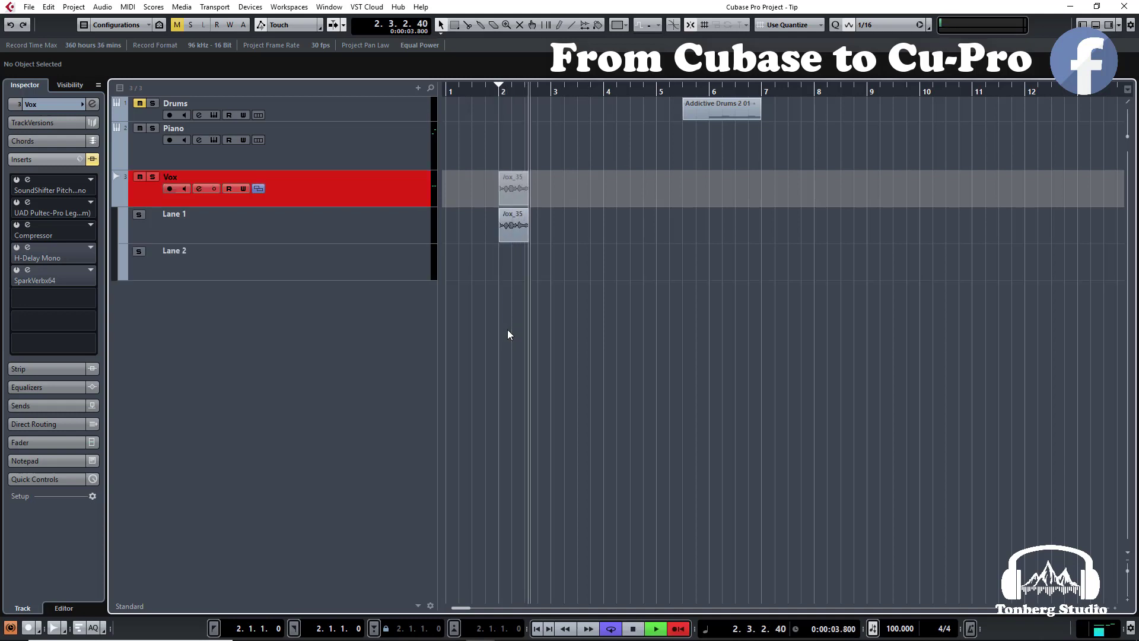
{"action": "key", "text": "space"}
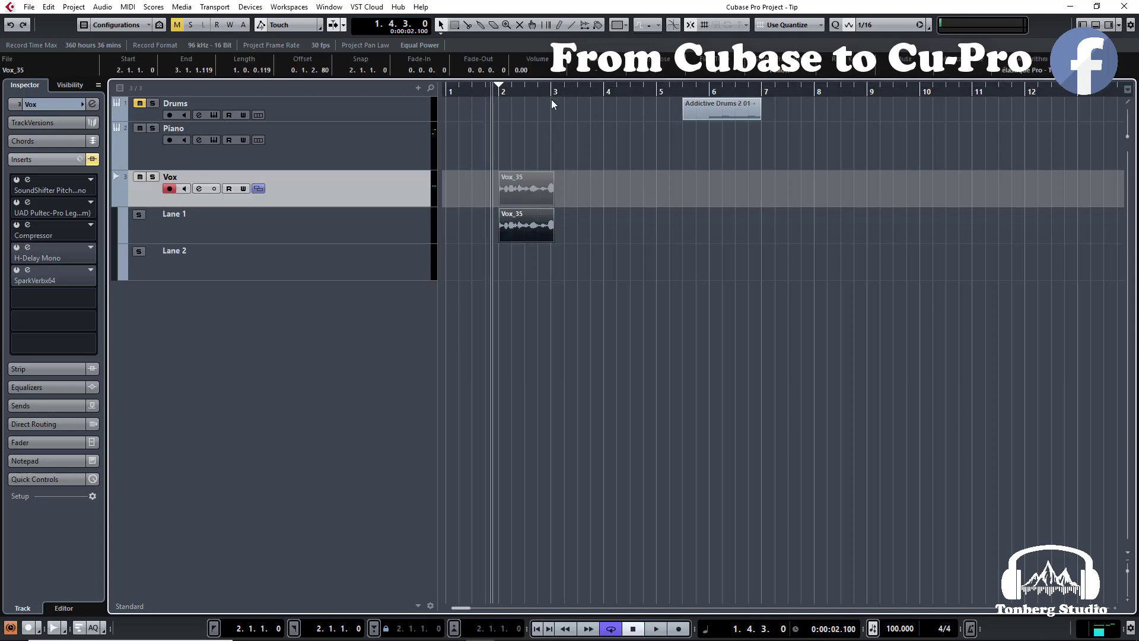
{"action": "key", "text": "KP_Multiply"}
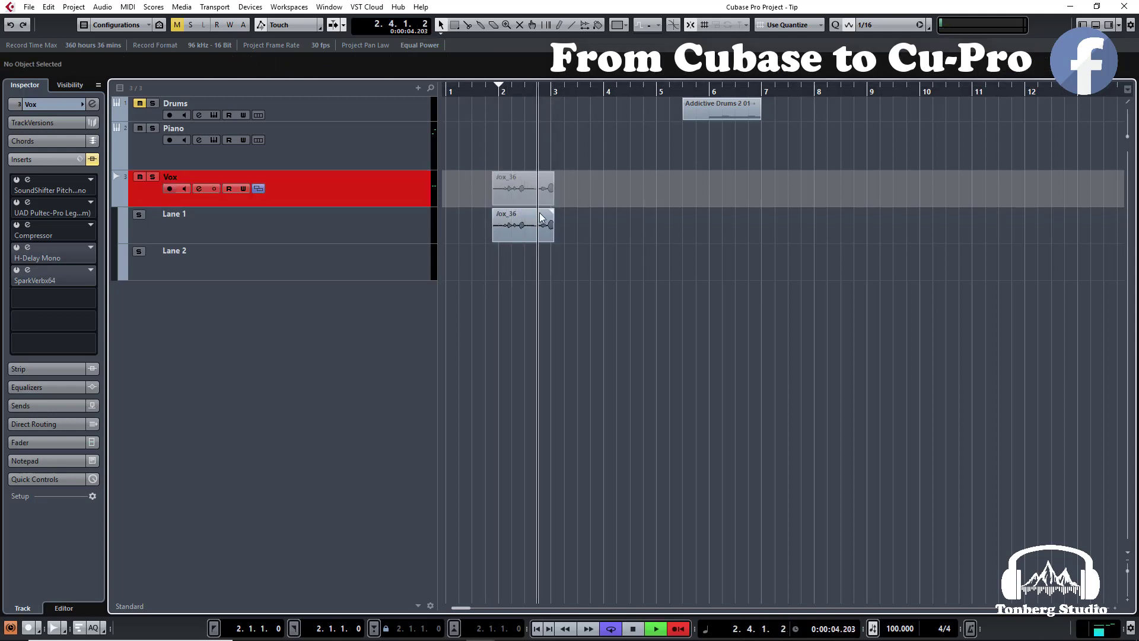
{"action": "key", "text": "space"}
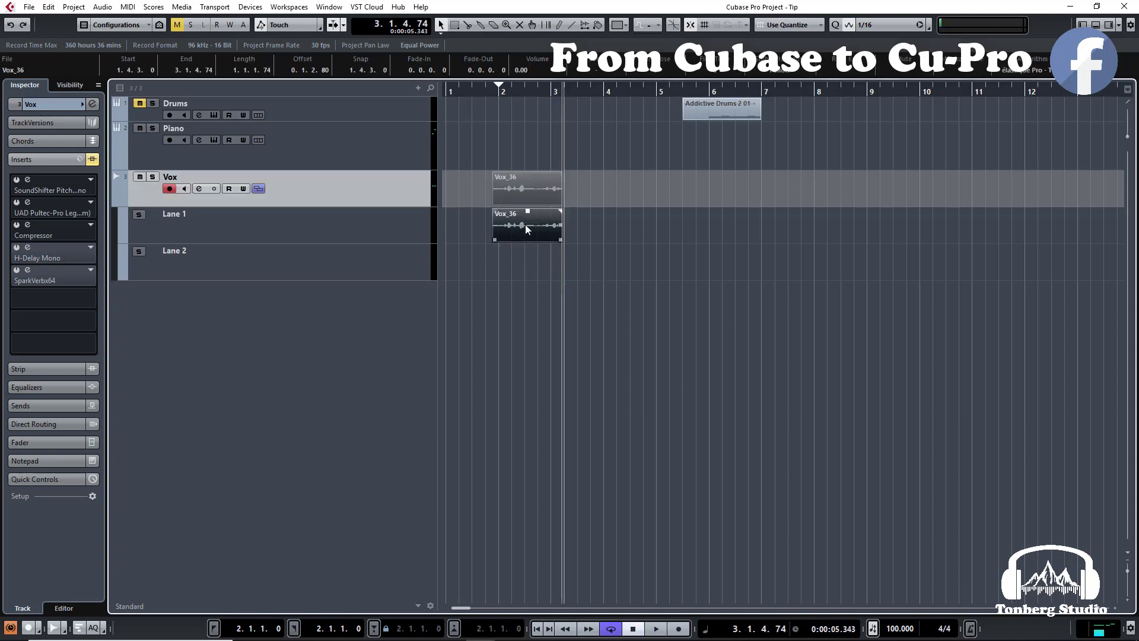
- Check the Pool's Trash for the replaced Vox recordings and delete the take left in Lane 1
{"action": "mouse_move", "coordinate": [526, 225]}
{"action": "left_mouse_down"}
{"action": "mouse_move", "coordinate": [599, 225]}
{"action": "mouse_move", "coordinate": [525, 220]}
{"action": "left_mouse_up"}
{"action": "key", "text": "ctrl+p"}
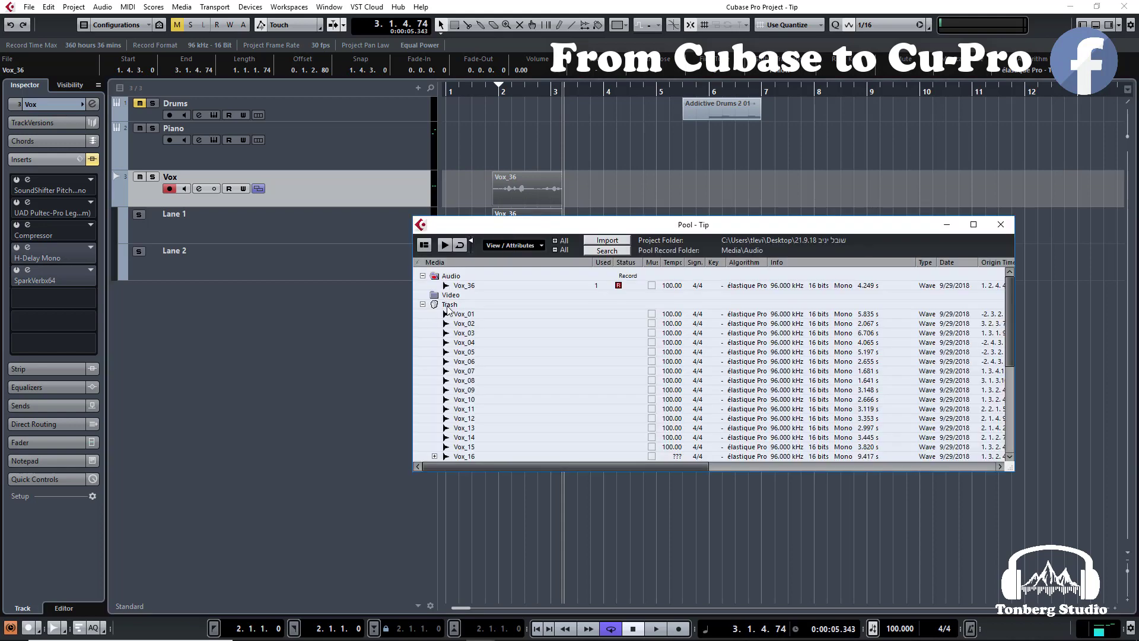
{"action": "scroll", "coordinate": [482, 397], "scroll_direction": "down", "scroll_amount": 6}
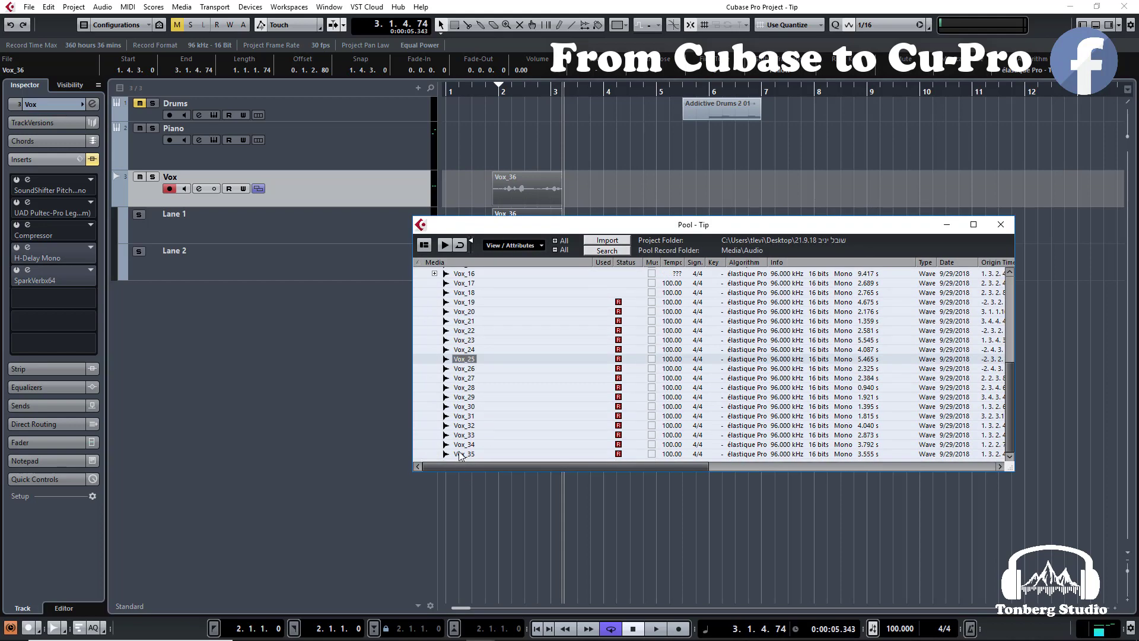
{"action": "scroll", "coordinate": [466, 370], "scroll_direction": "up", "scroll_amount": 6}
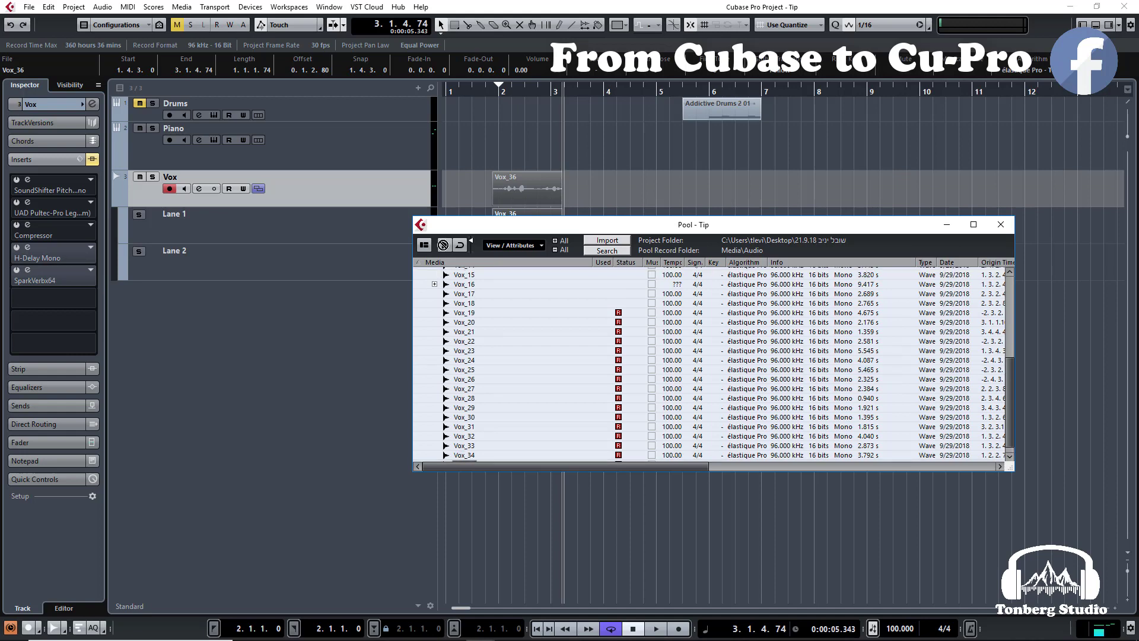
{"action": "left_click_drag", "start_coordinate": [468, 273], "coordinate": [584, 190]}
{"action": "left_click_drag", "start_coordinate": [531, 295], "coordinate": [617, 162]}
{"action": "key", "text": "Delete"}
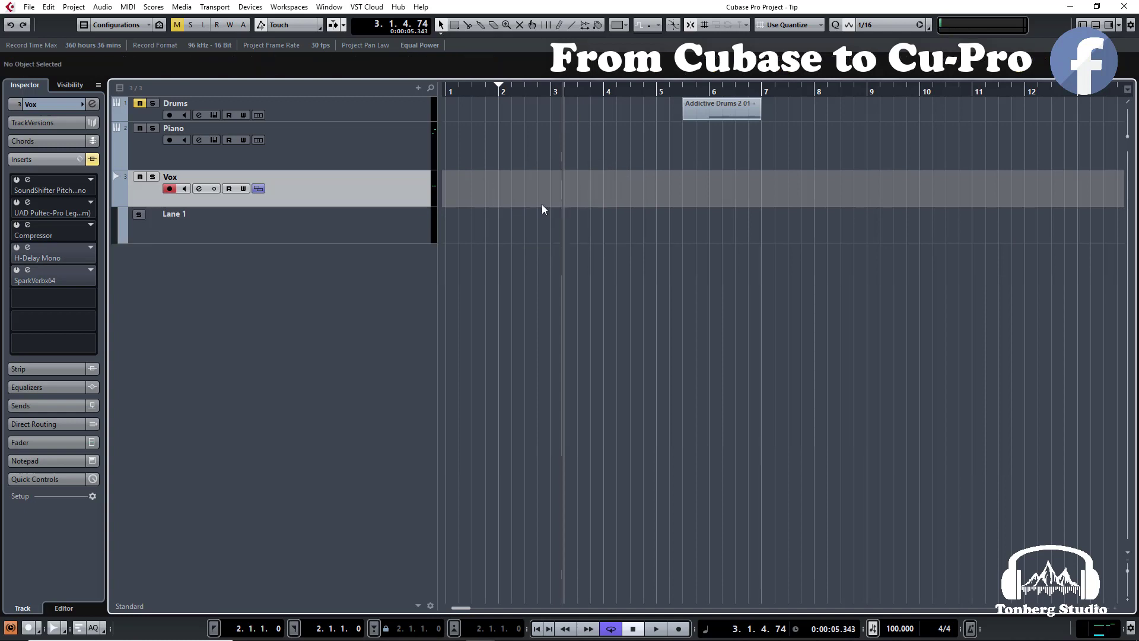
- Set Audio Record Mode to Cycle History + Replace and record three cycled takes on the Vox track between bars 2 and 3
{"action": "left_click", "coordinate": [55, 627]}
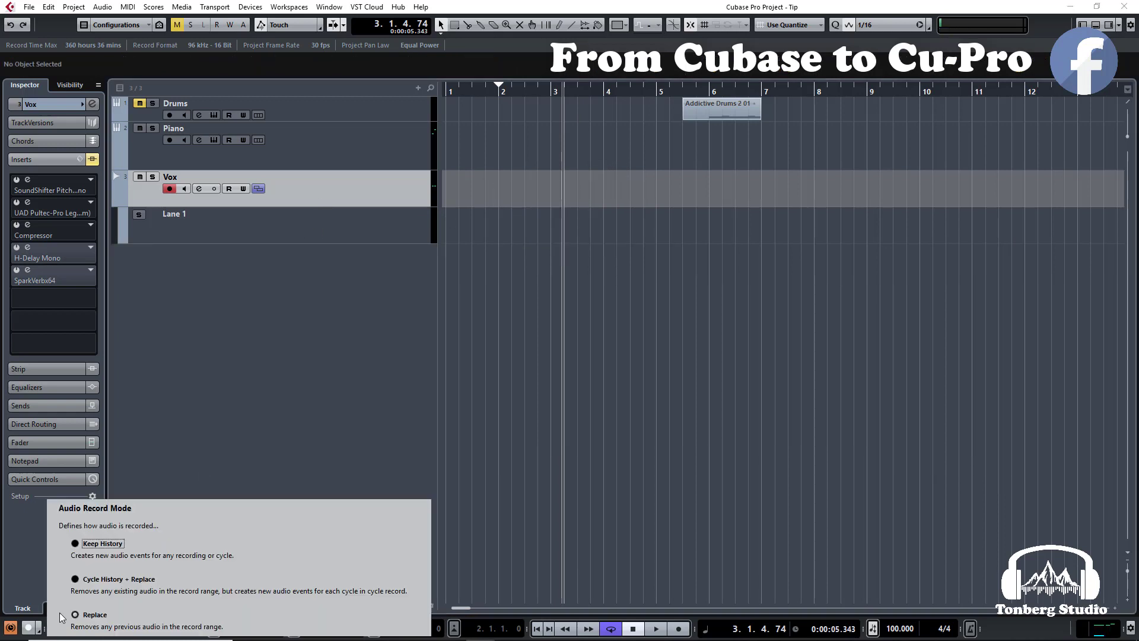
{"action": "left_click", "coordinate": [102, 584]}
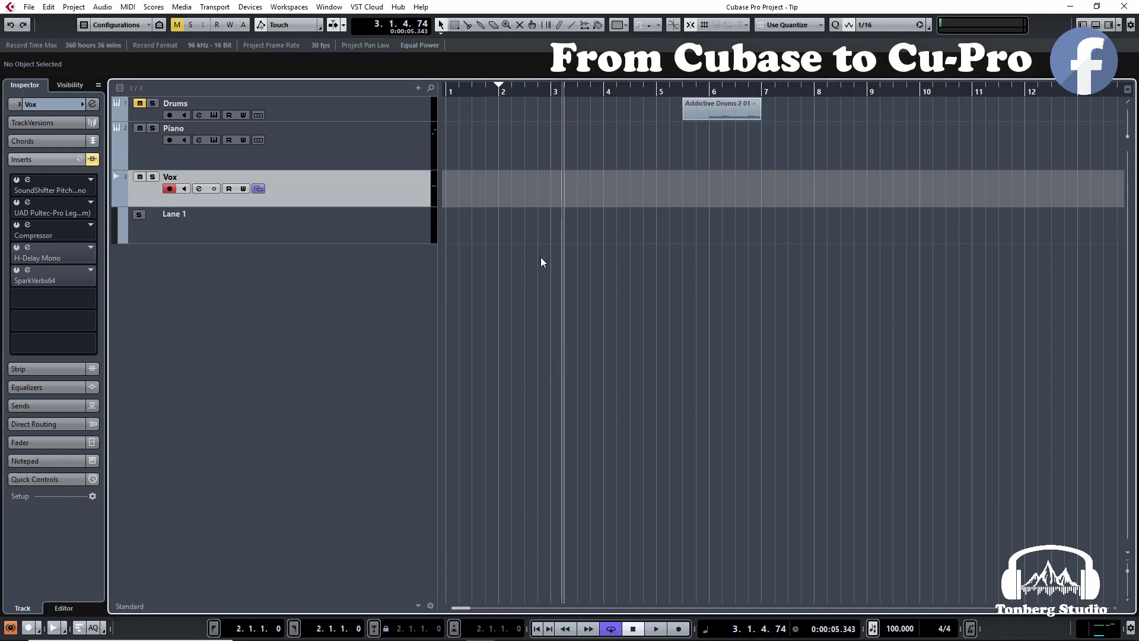
{"action": "left_click_drag", "start_coordinate": [540, 83], "coordinate": [501, 85]}
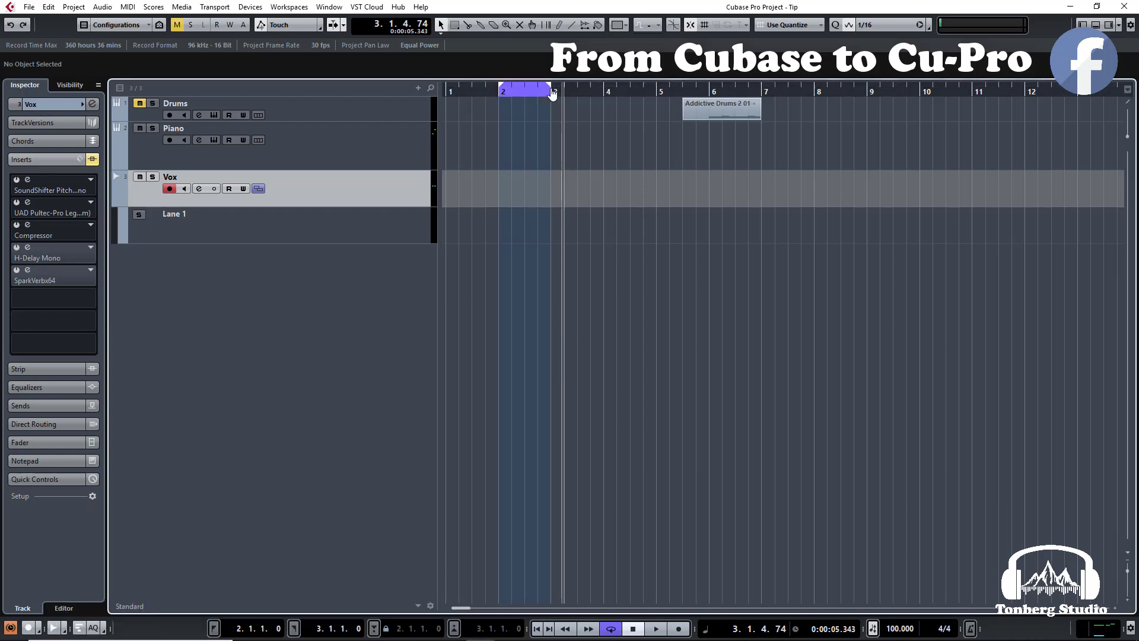
{"action": "left_click", "coordinate": [497, 92]}
{"action": "key", "text": "KP_Multiply"}
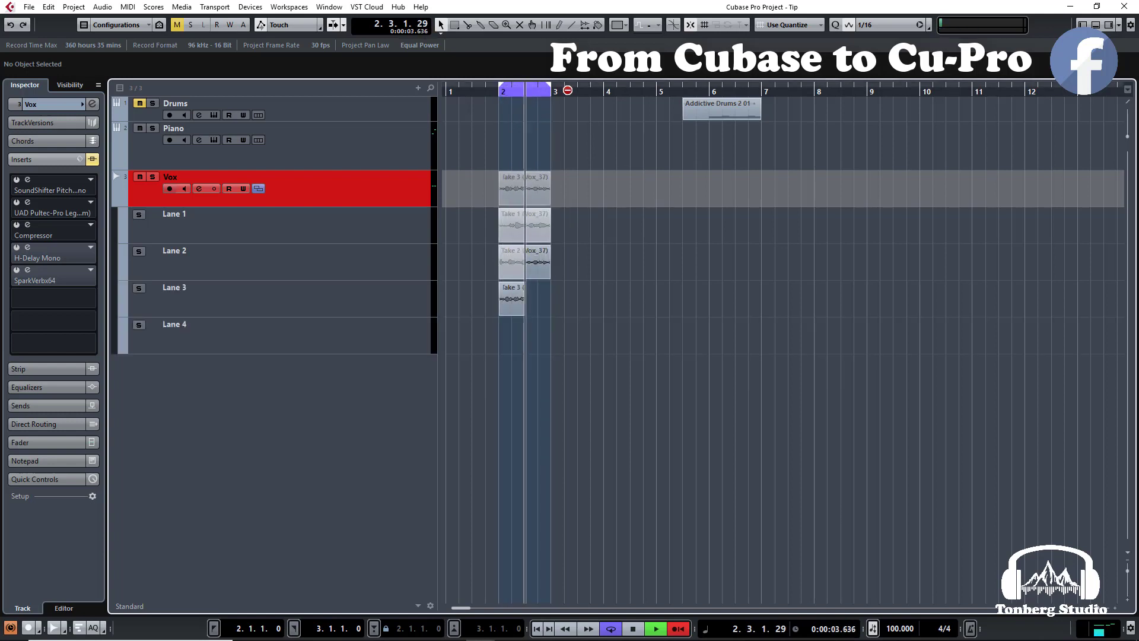
{"action": "key", "text": "space"}
- Record two overlapping Vox takes outside the cycle range, starting shortly before bar 4, and delete all takes on the track
{"action": "left_click_drag", "start_coordinate": [576, 90], "coordinate": [589, 89]}
{"action": "key", "text": "KP_Multiply"}
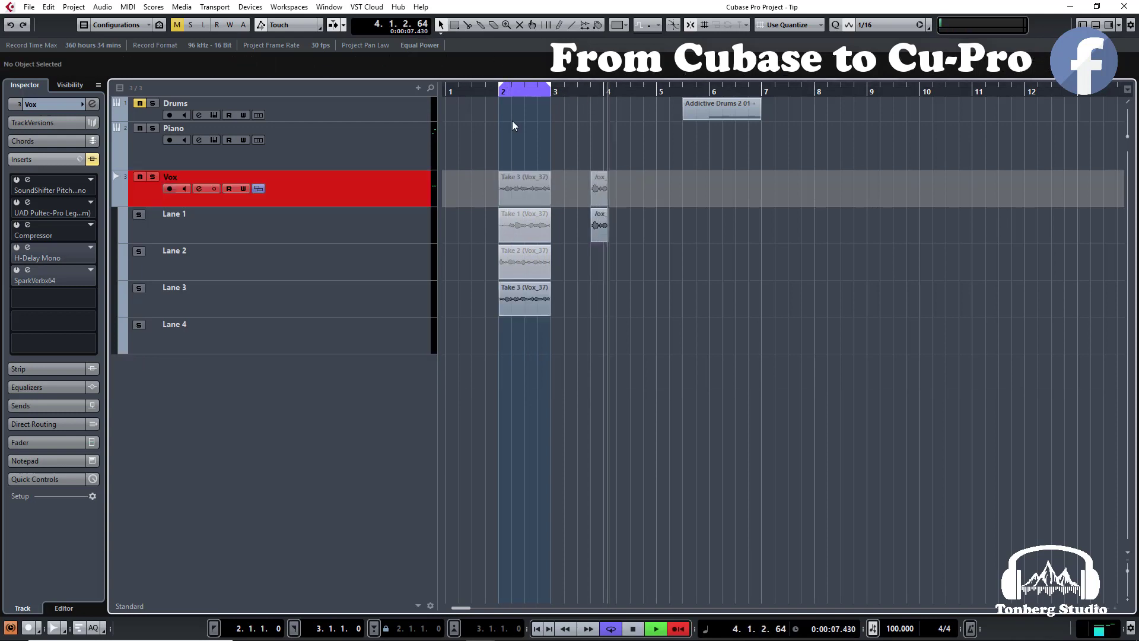
{"action": "key", "text": "space"}
{"action": "key", "text": "KP_Multiply"}
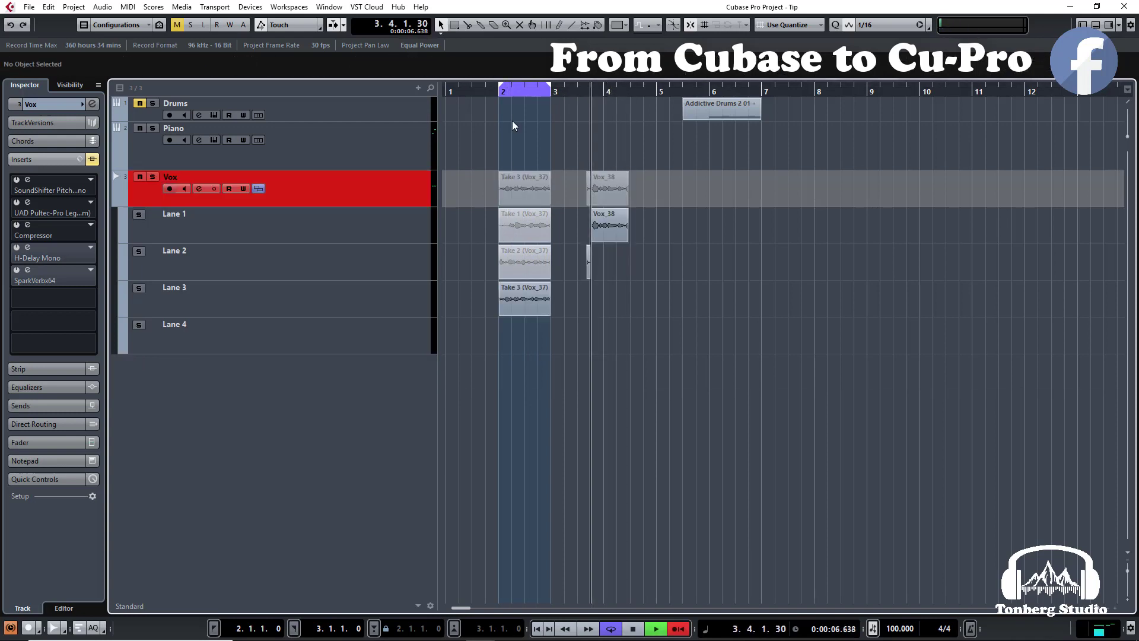
{"action": "key", "text": "space"}
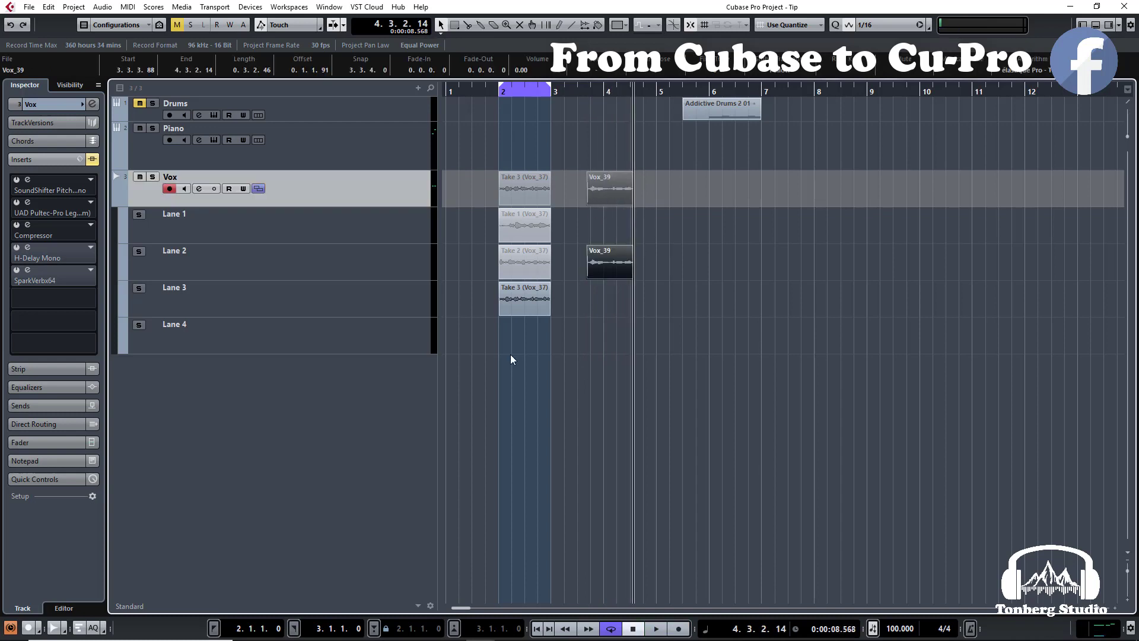
{"action": "left_click_drag", "start_coordinate": [510, 354], "coordinate": [638, 169]}
{"action": "key", "text": "Delete"}
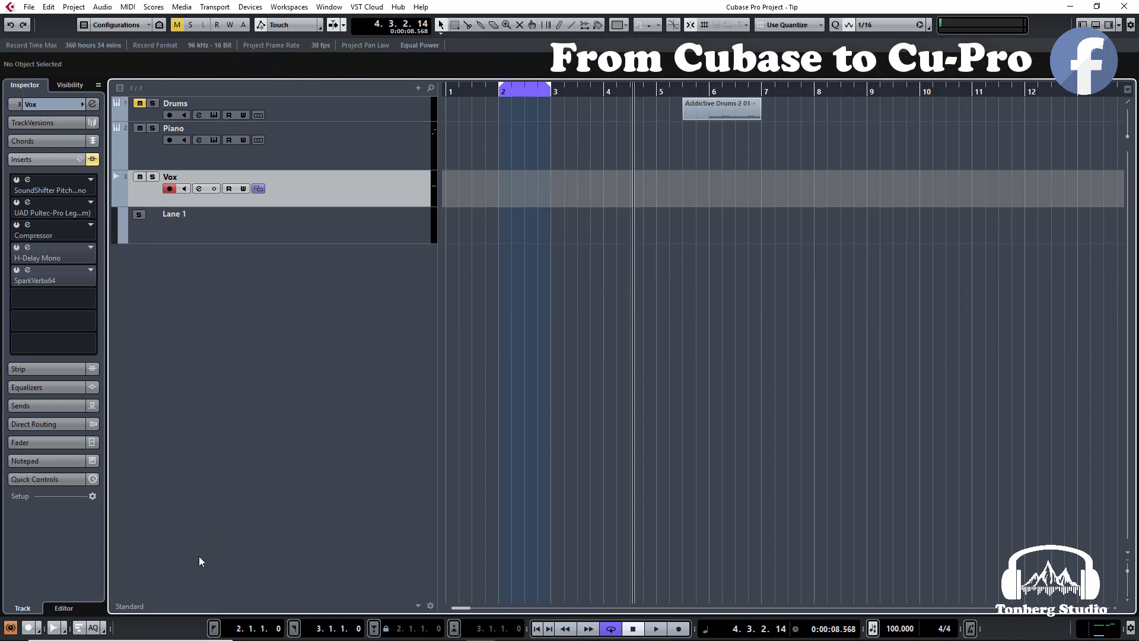
- Unmute the Drums track, select the Piano track, and loop the range of the drum part from 5.3.1.0 to 7.1.1.0
{"action": "left_click", "coordinate": [79, 627]}
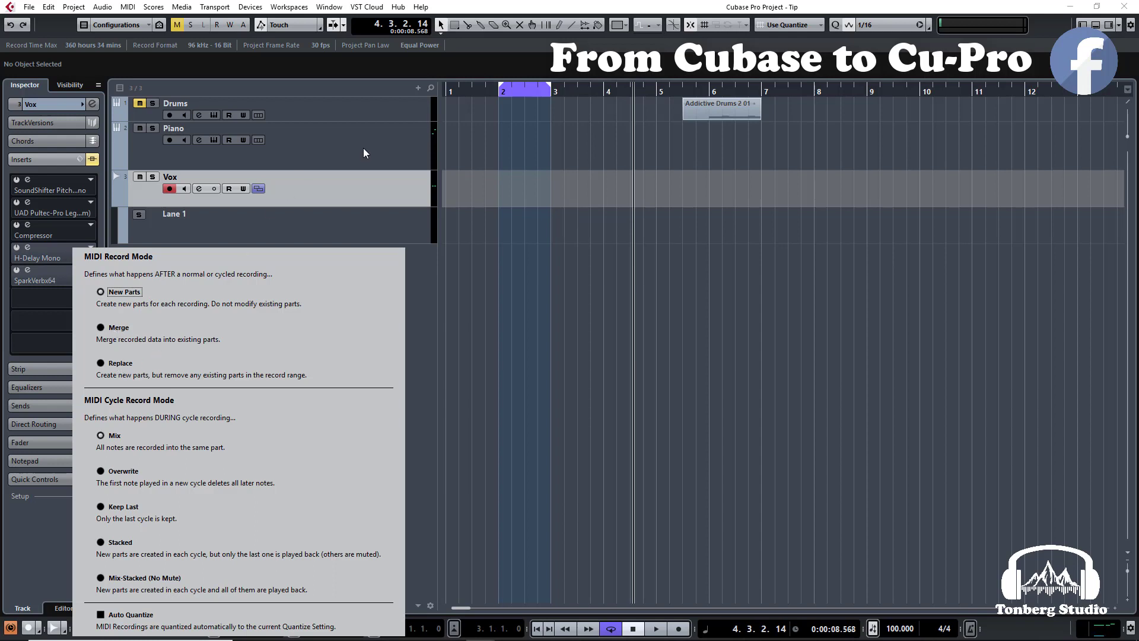
{"action": "left_click", "coordinate": [140, 104]}
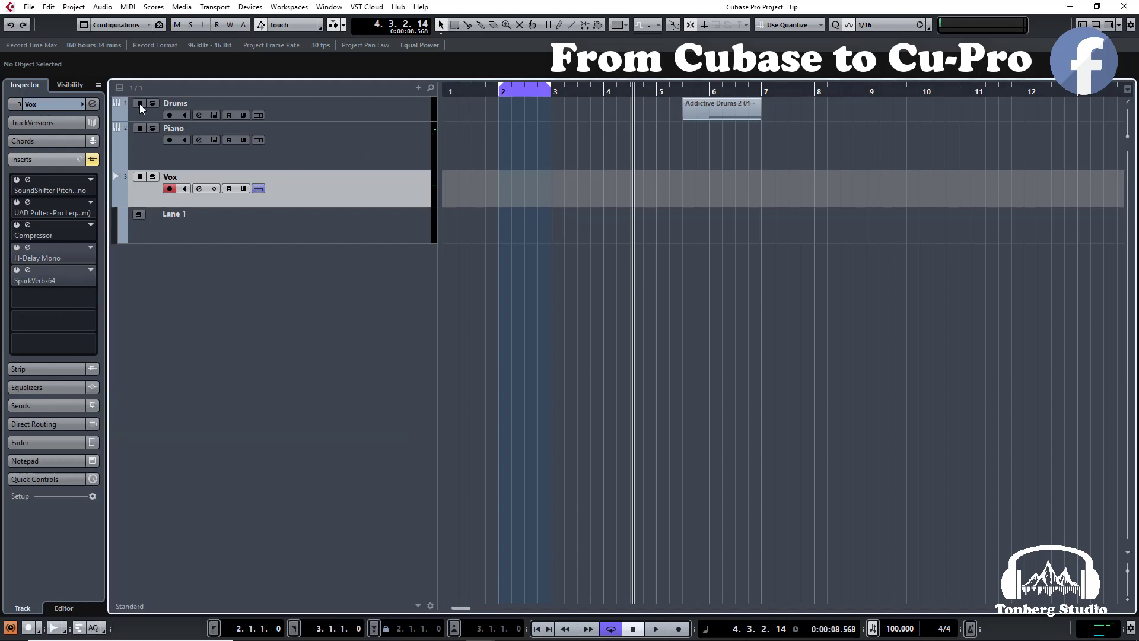
{"action": "left_click", "coordinate": [357, 145]}
{"action": "left_click", "coordinate": [750, 107]}
{"action": "key", "text": "KP_Divide"}
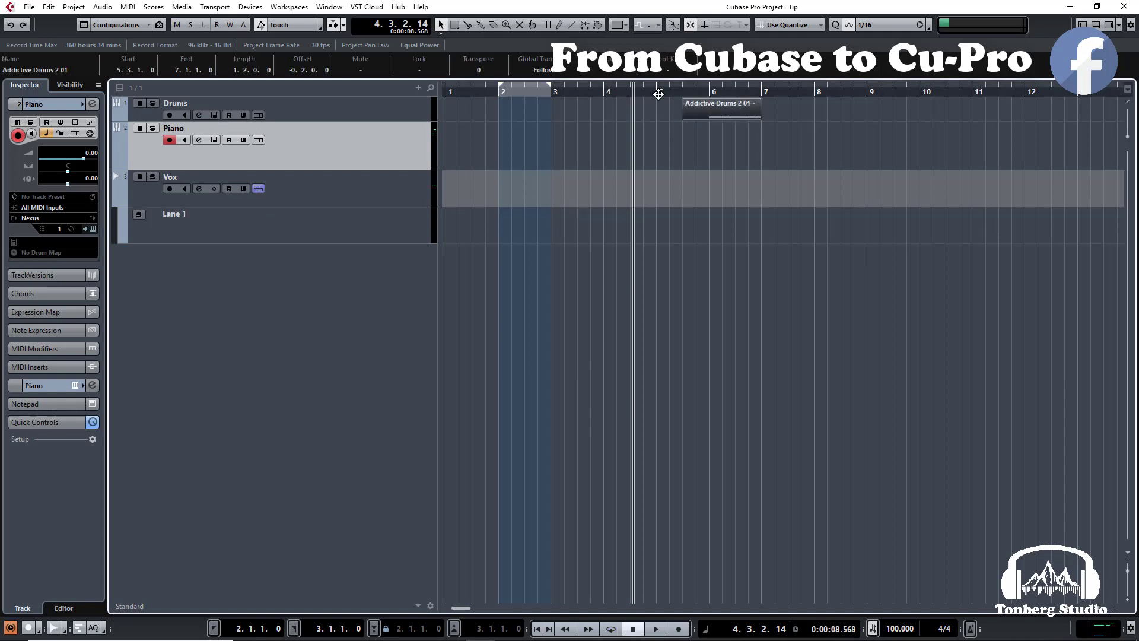
{"action": "key", "text": "shift+g"}
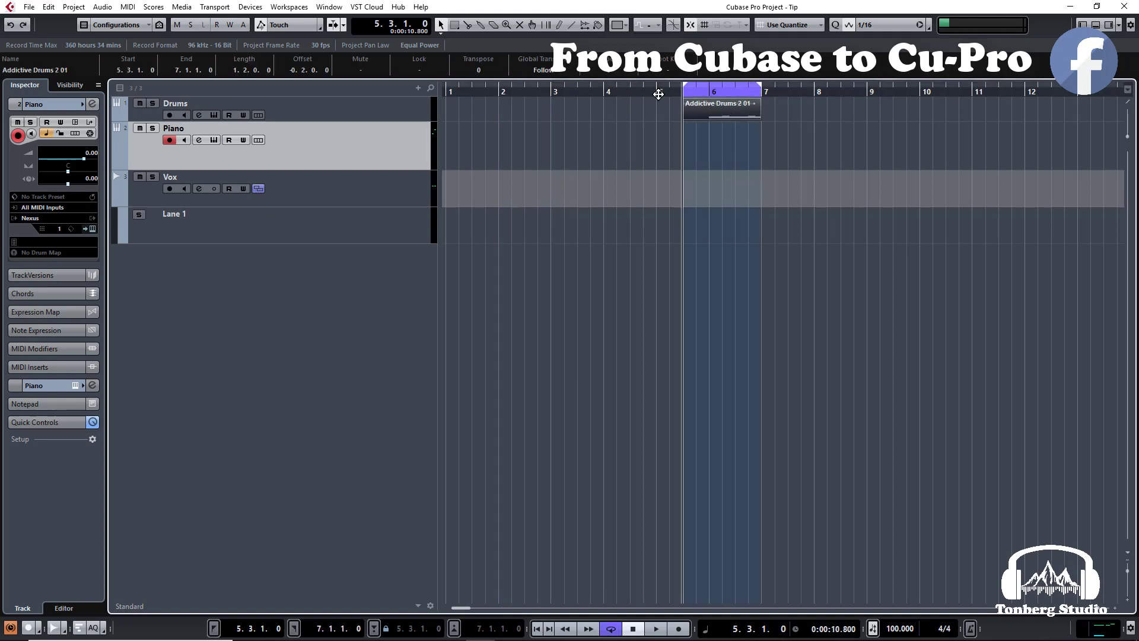
- Review the MIDI record modes and, with New Parts and Mix active, record two overlapping parts on the Piano track within the loop
{"action": "left_click", "coordinate": [79, 628]}
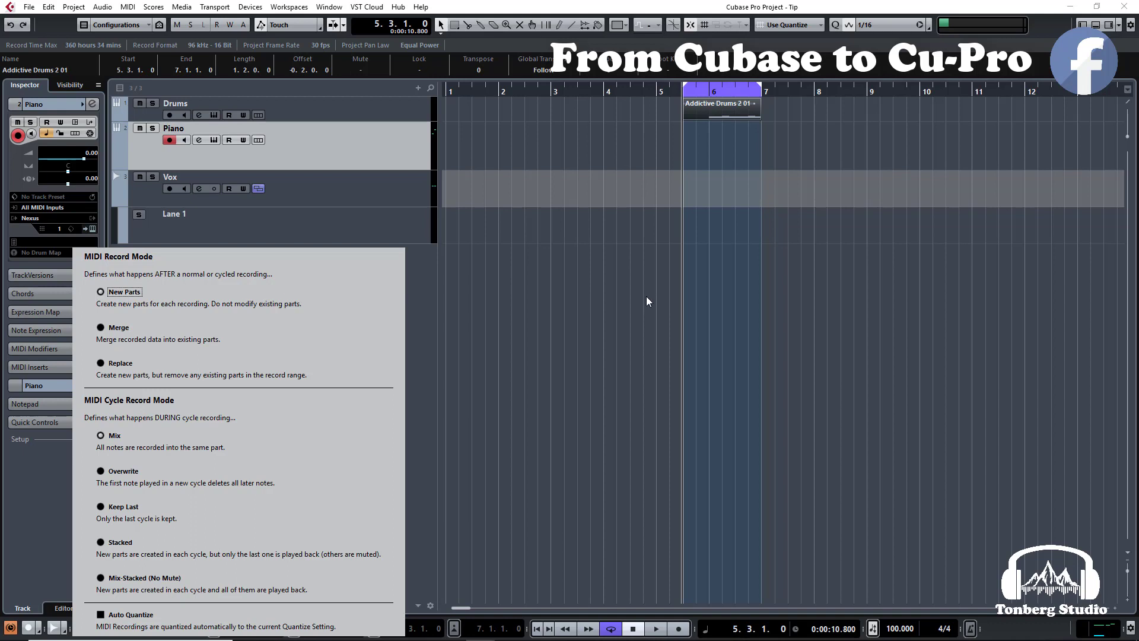
{"action": "left_click", "coordinate": [594, 279]}
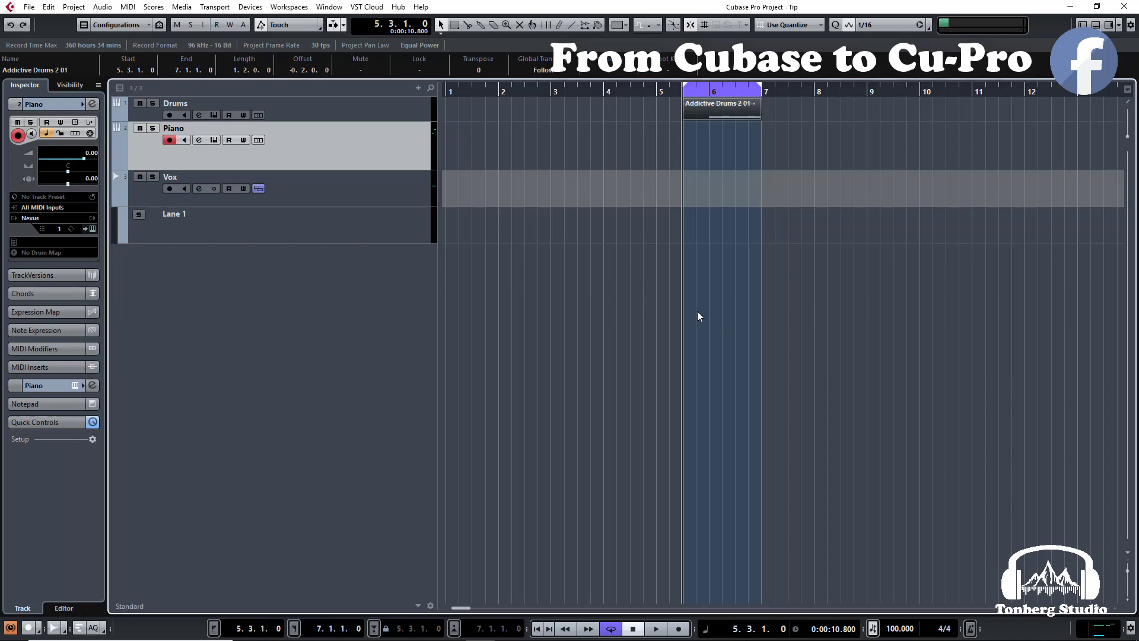
{"action": "key", "text": "KP_Multiply"}
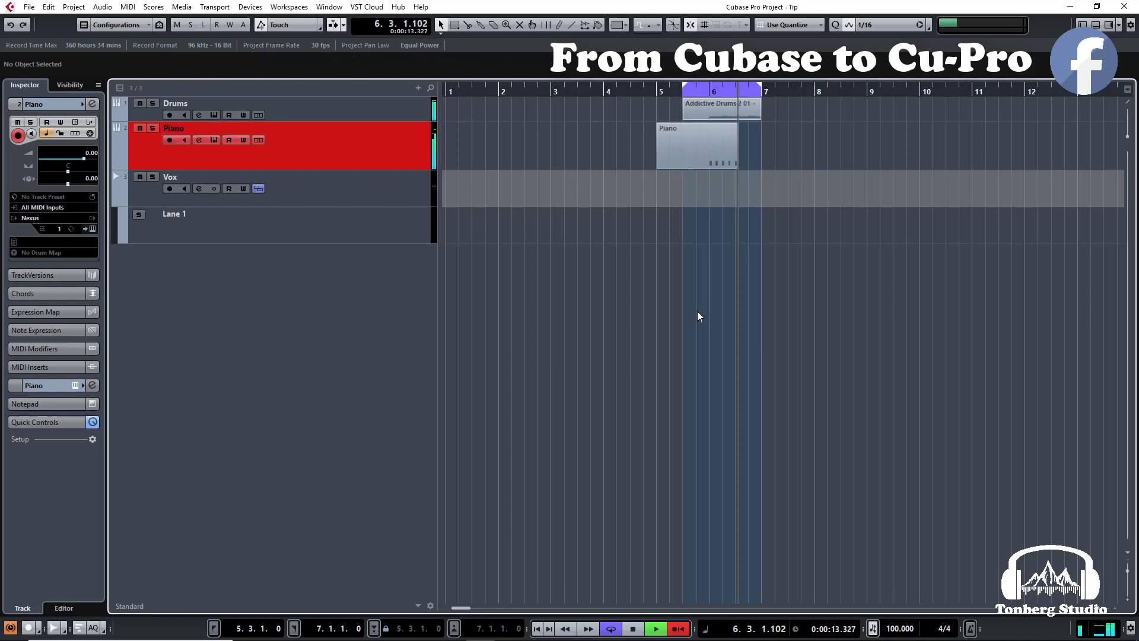
{"action": "key", "text": "space"}
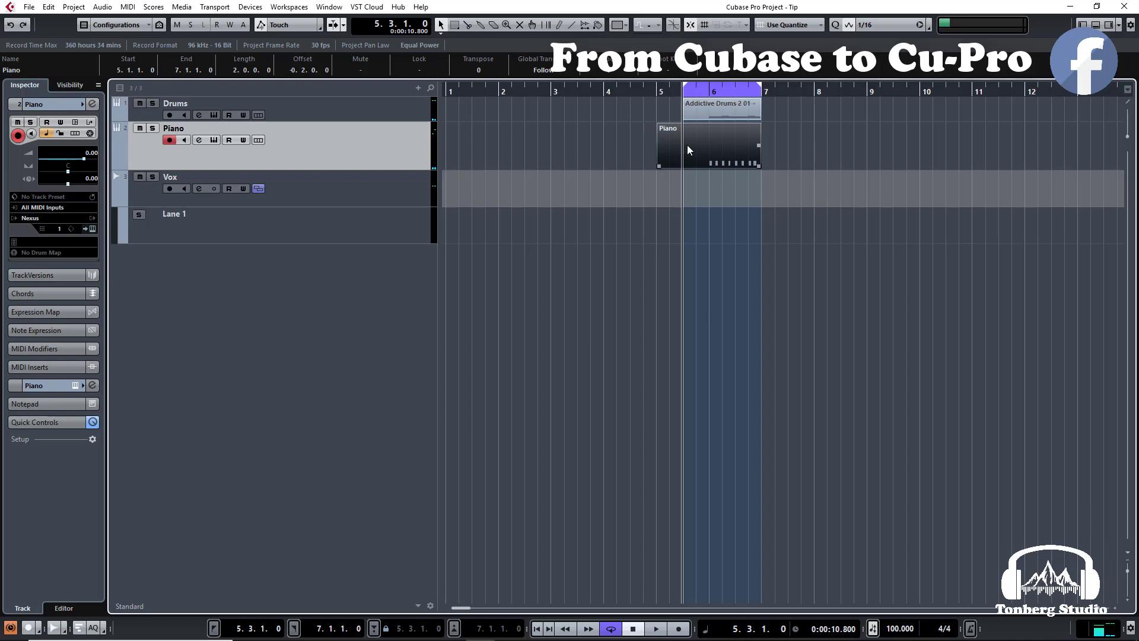
{"action": "key", "text": "KP_Multiply"}
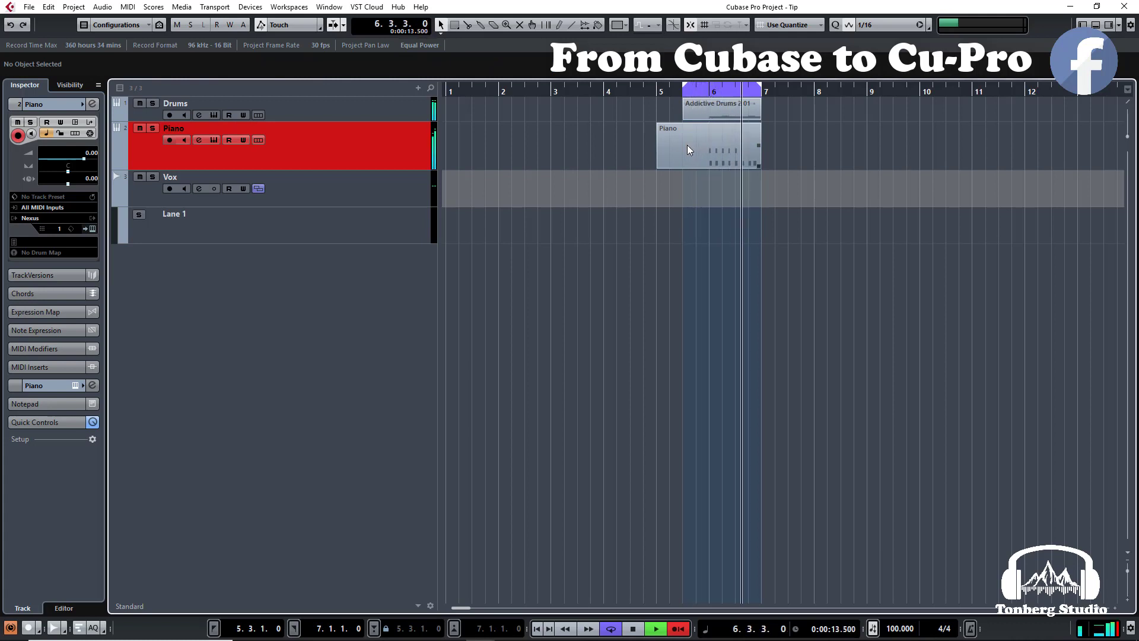
{"action": "key", "text": "space"}
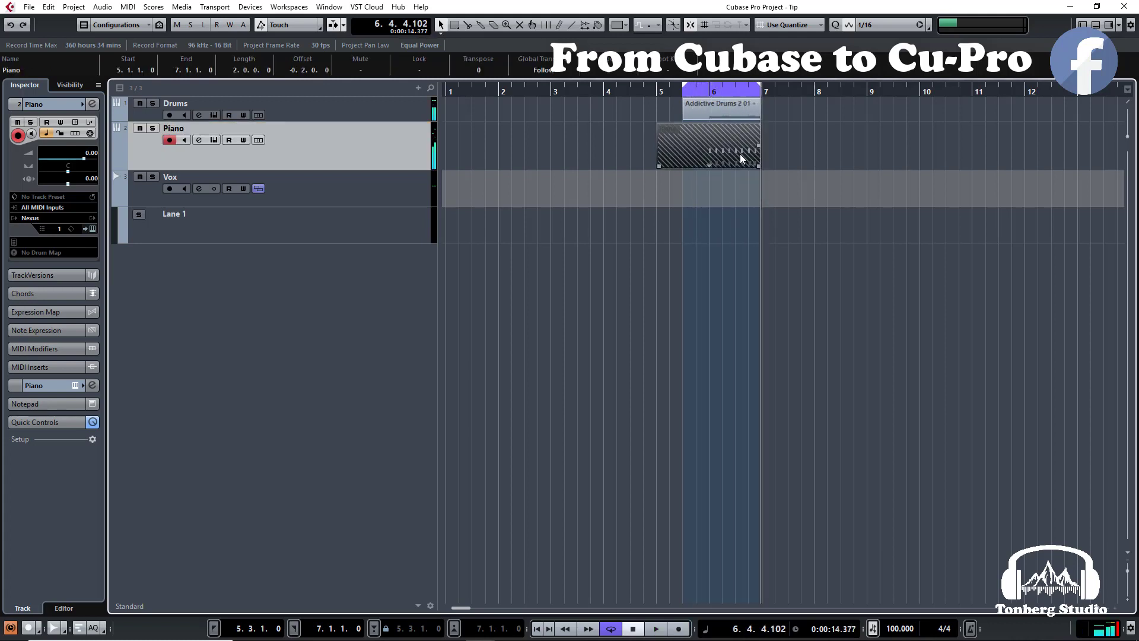
- Show the Piano track's lanes and examine the Lane 1 part's notes in the Key Editor
{"action": "left_click", "coordinate": [258, 140]}
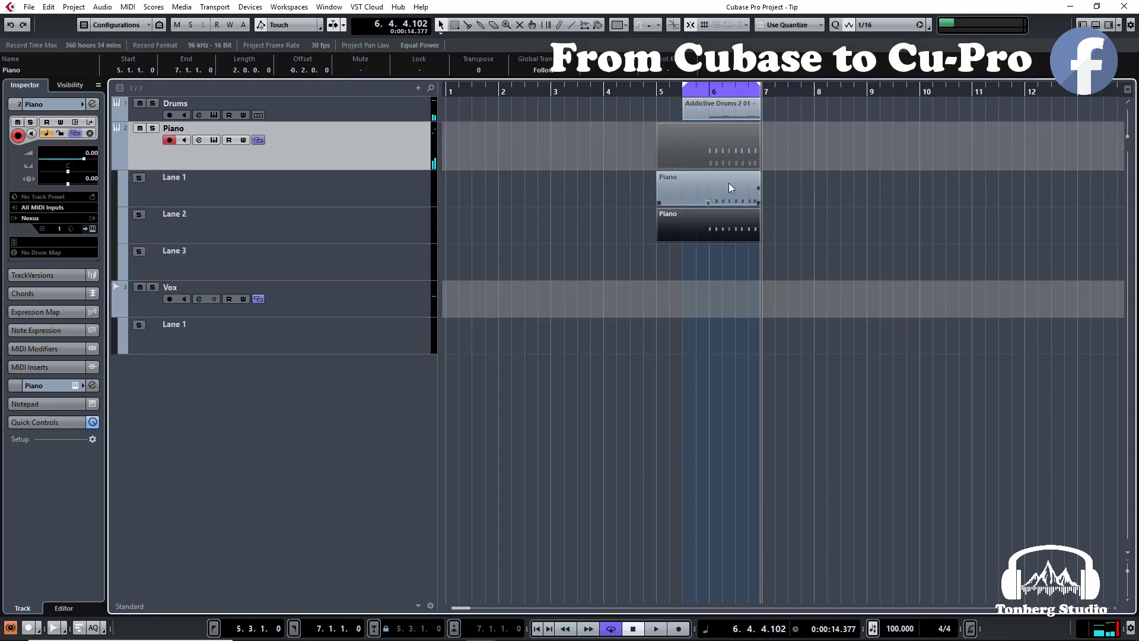
{"action": "double_click", "coordinate": [702, 198]}
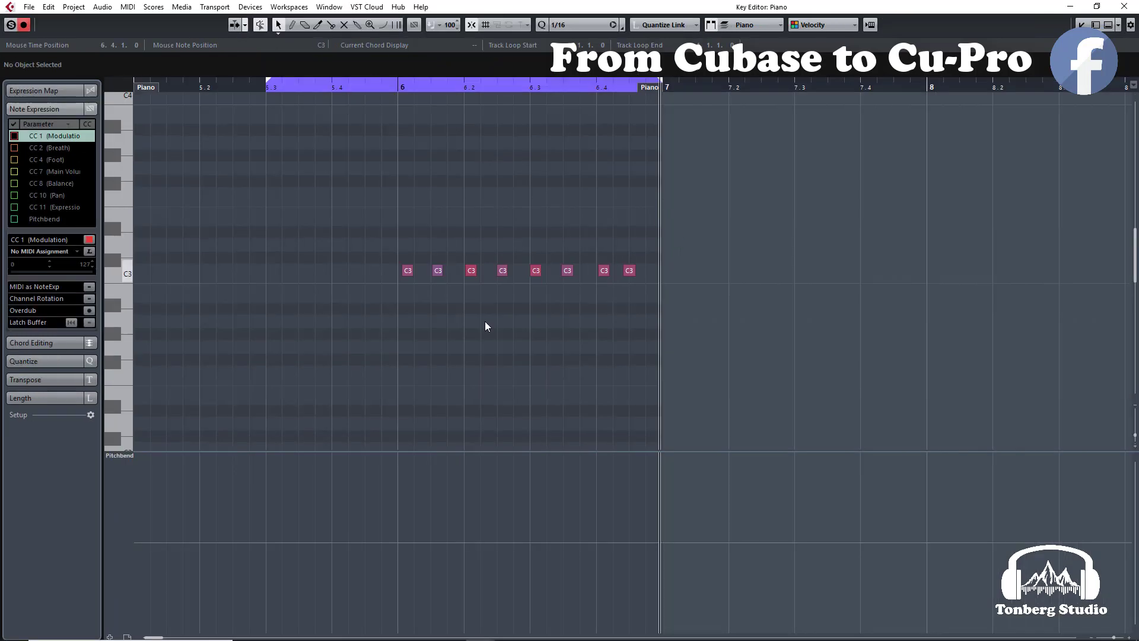
{"action": "key", "text": "Return"}
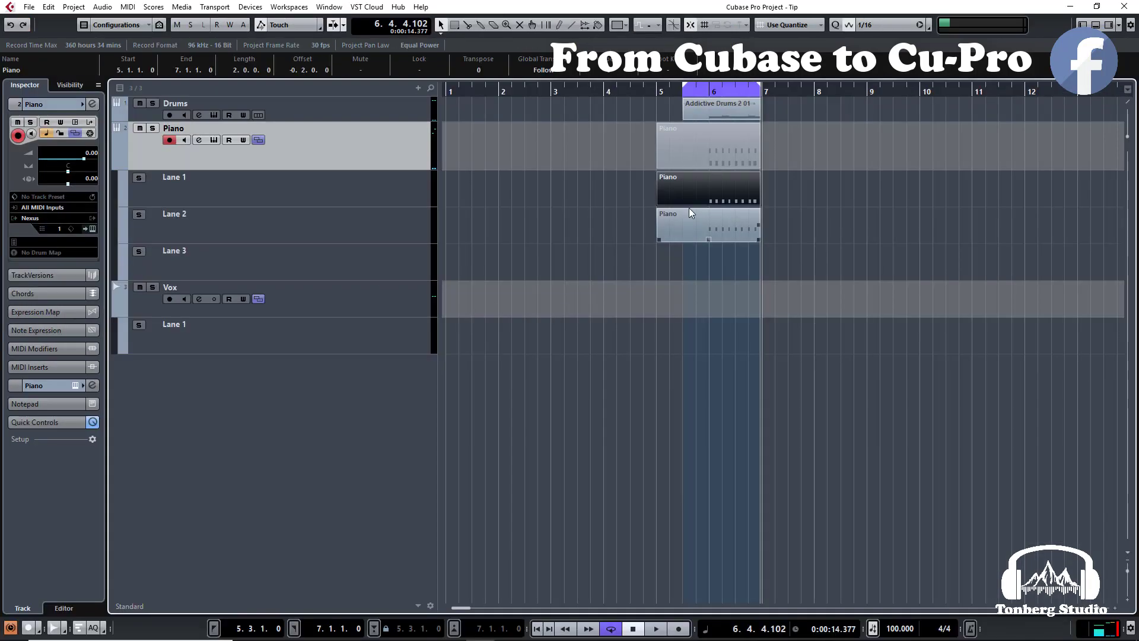
{"action": "left_click", "coordinate": [675, 236]}
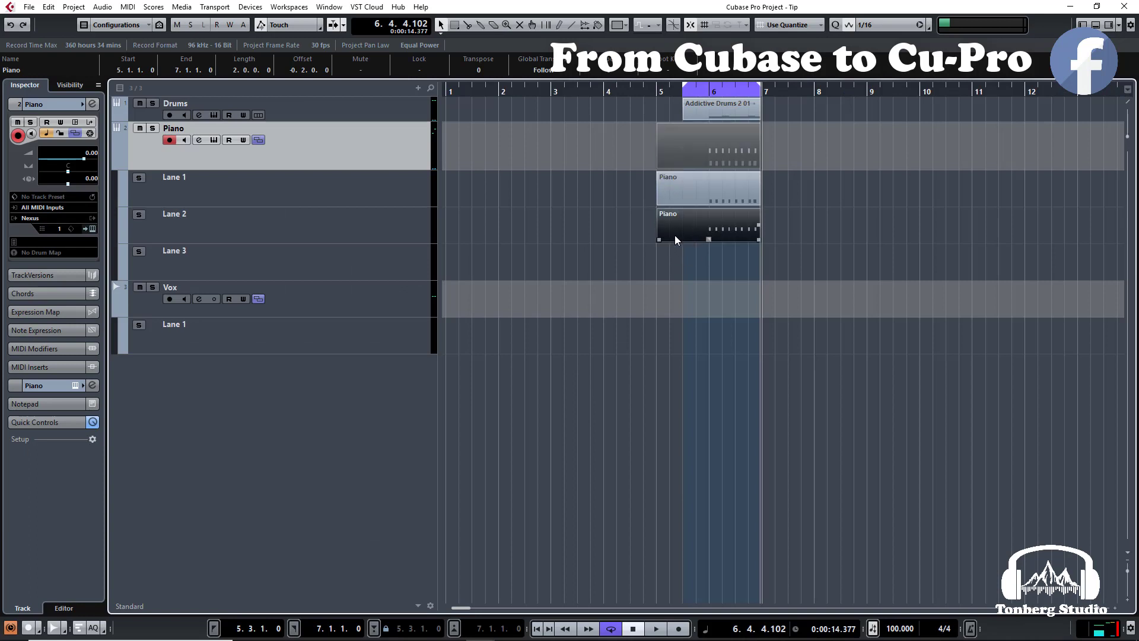
- Glue the Piano parts in Lane 1 and Lane 2 into a single part in Lane 1
{"action": "right_click", "coordinate": [855, 226]}
{"action": "left_click", "coordinate": [955, 224]}
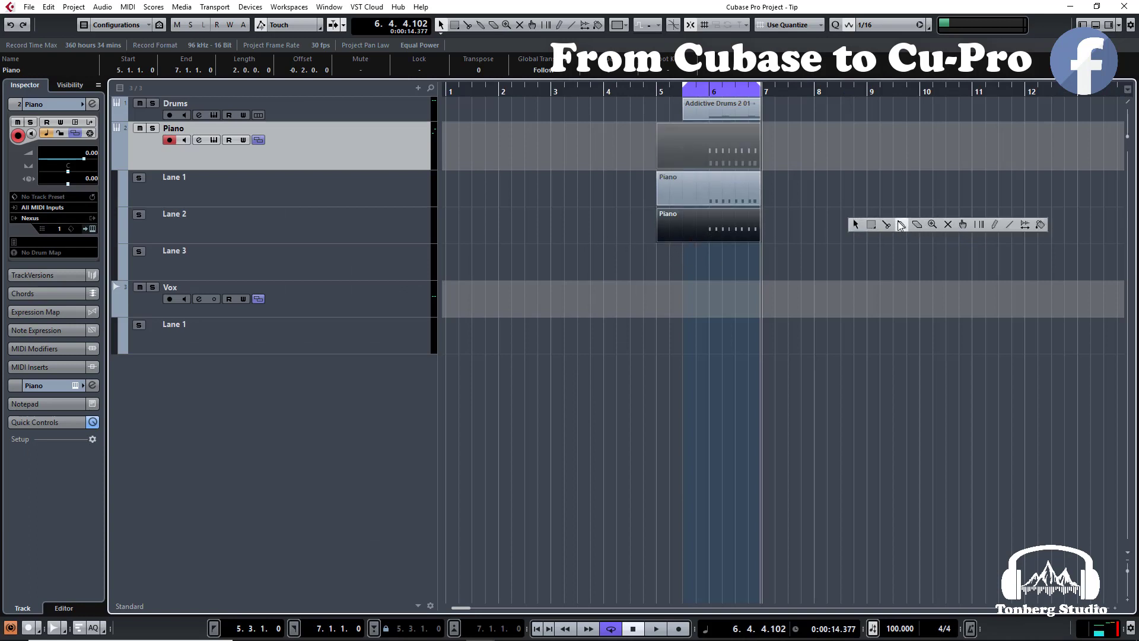
{"action": "left_click", "coordinate": [717, 147]}
{"action": "right_click", "coordinate": [811, 189]}
{"action": "left_click", "coordinate": [805, 189]}
{"action": "left_click_drag", "start_coordinate": [744, 217], "coordinate": [741, 179]}
{"action": "left_click", "coordinate": [629, 279]}
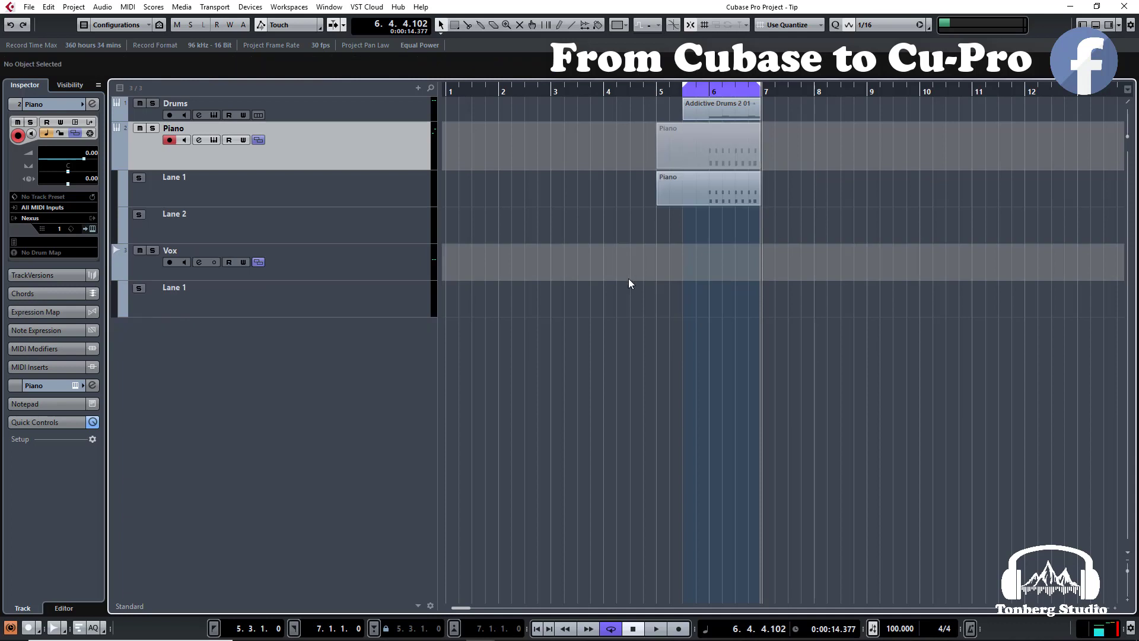
{"action": "left_click", "coordinate": [715, 180]}
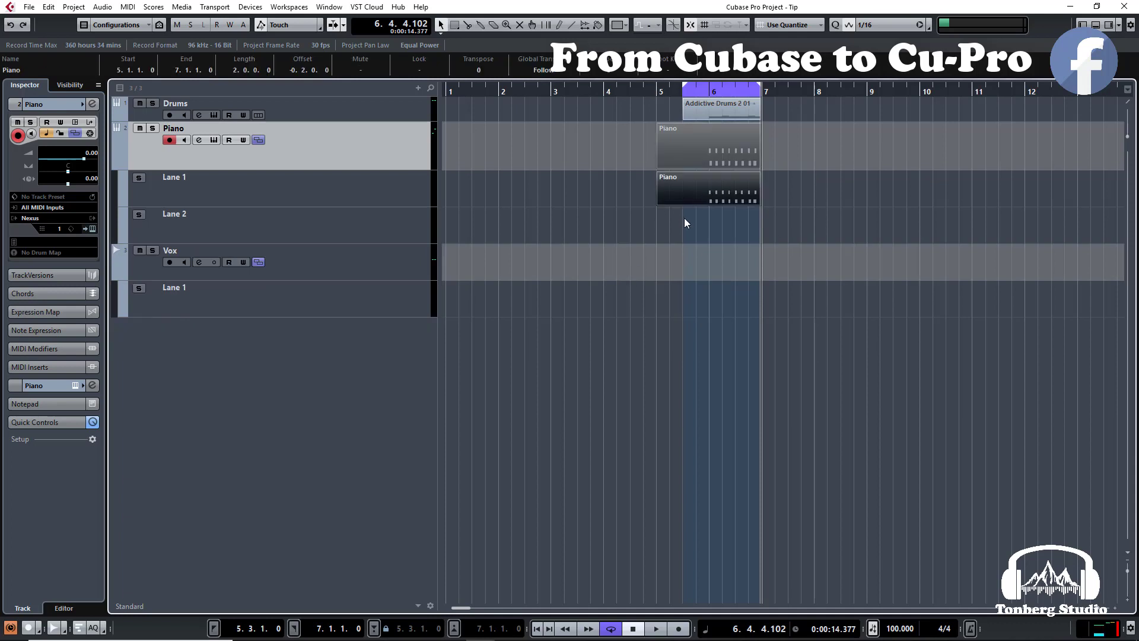